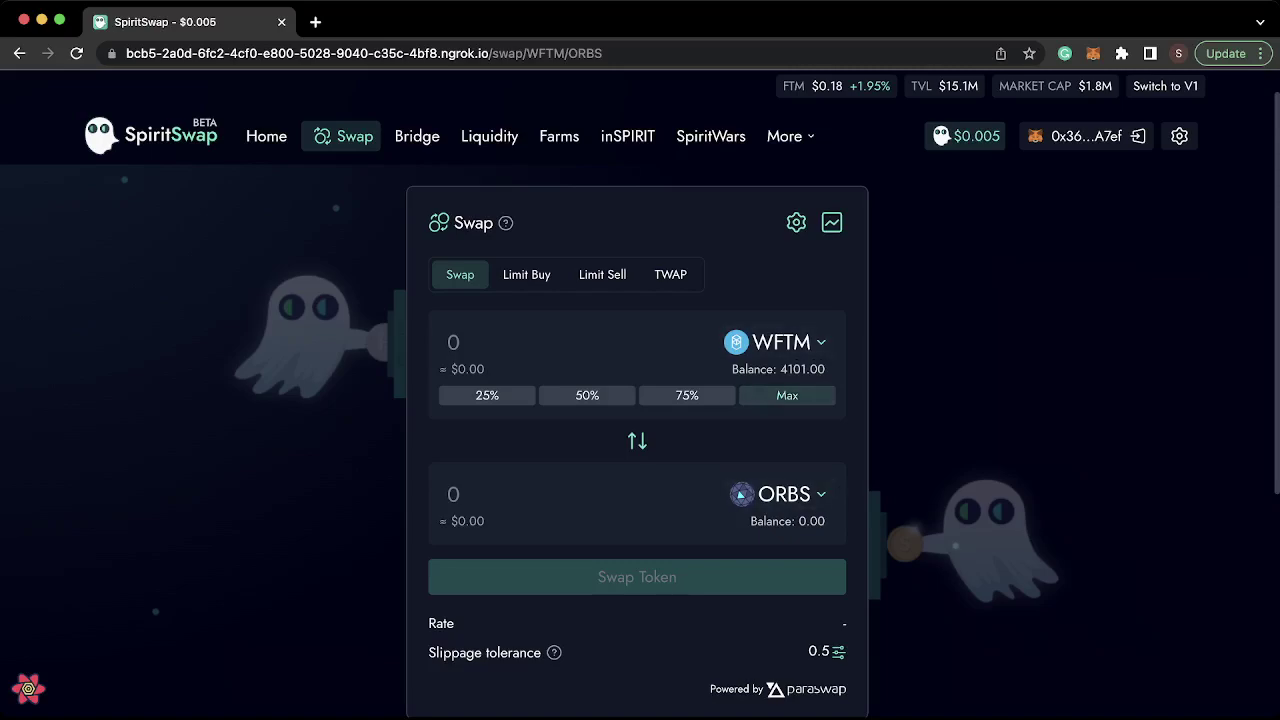
Step: Fill the regular WFTM-to-ORBS swap with the full WFTM balance and switch to the TWAP order form
left_click(787, 395)
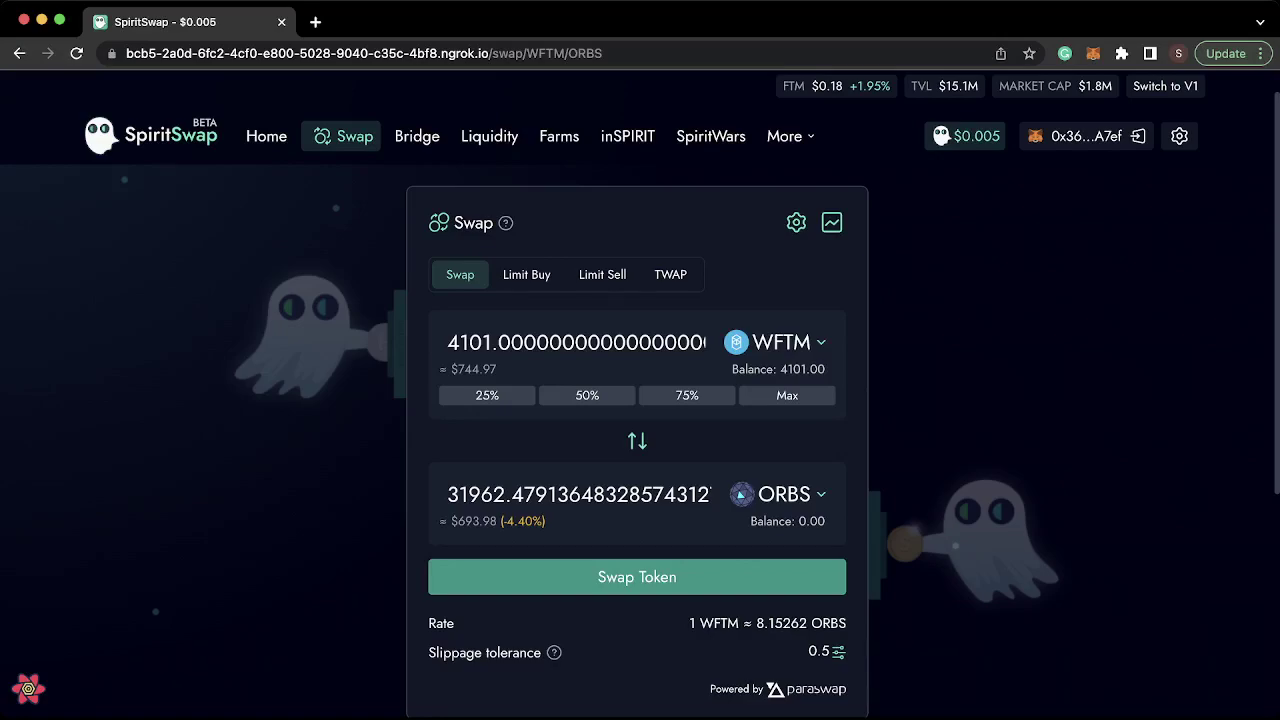
left_click(671, 275)
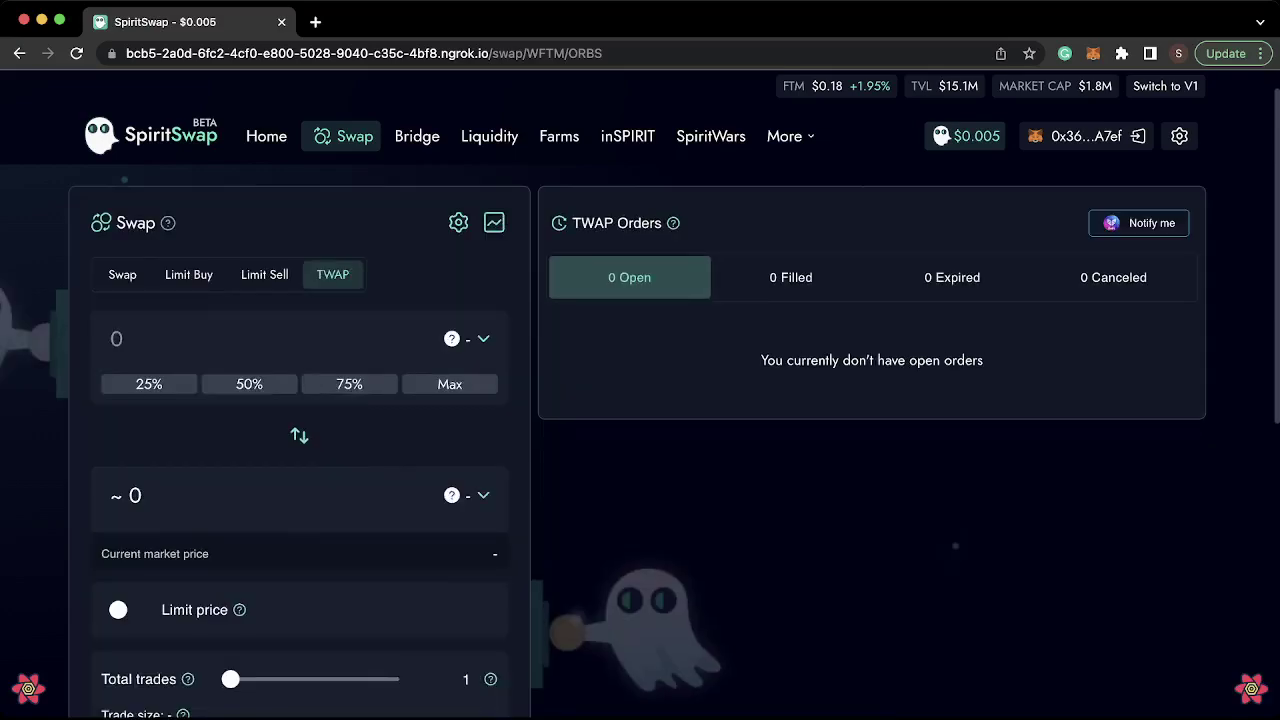
scroll(640, 400, "down", 1)
scroll(640, 400, "up", 1)
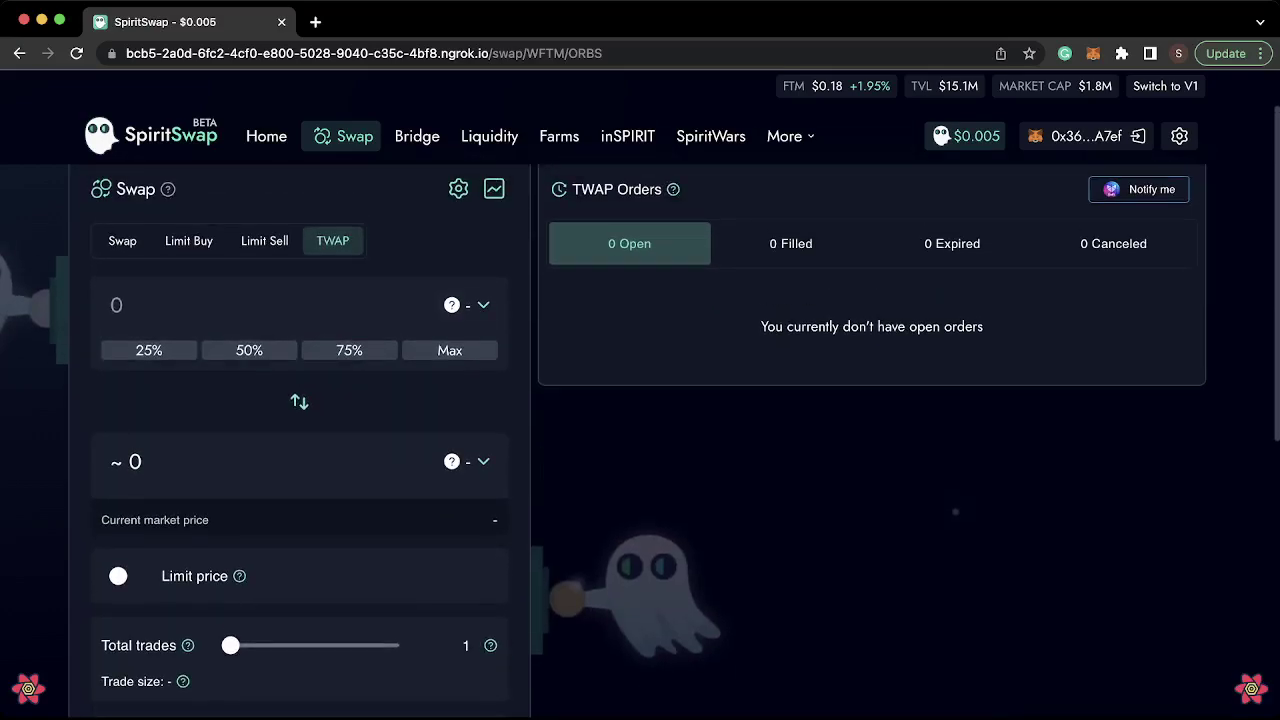
Step: Choose WFTM as the token to sell in the TWAP order
left_click(472, 305)
left_click(415, 330)
left_click(472, 305)
left_click(580, 289)
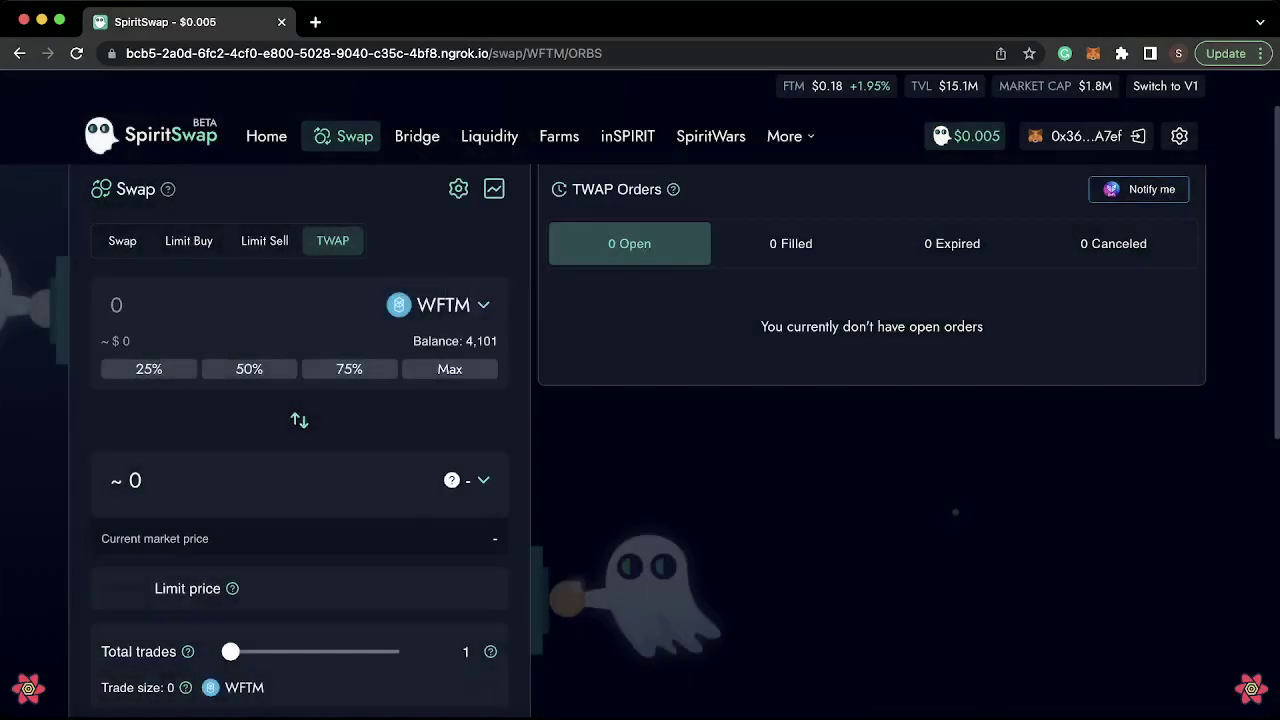
Step: Choose ORBS as the token to receive and set the sell amount to the full balance of 4,101 WFTM
scroll(480, 430, "down", 1)
left_click(470, 427)
type("orb")
left_click(560, 289)
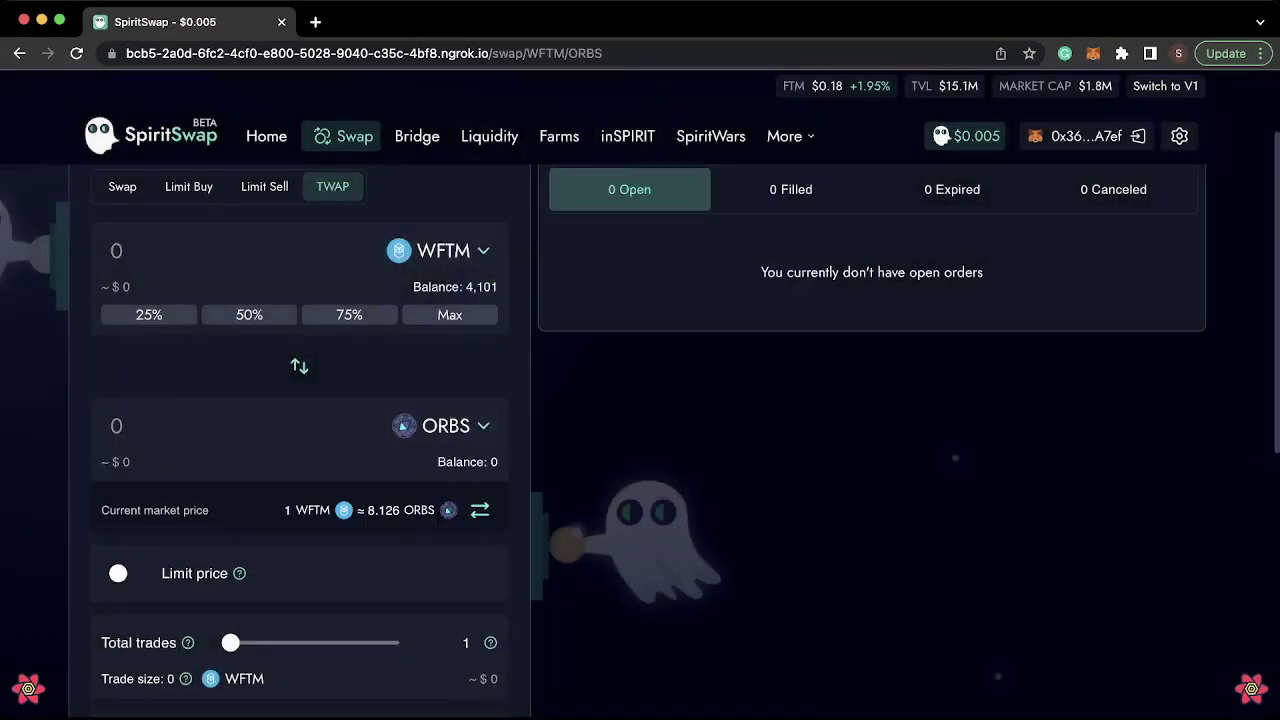
scroll(640, 440, "up", 1)
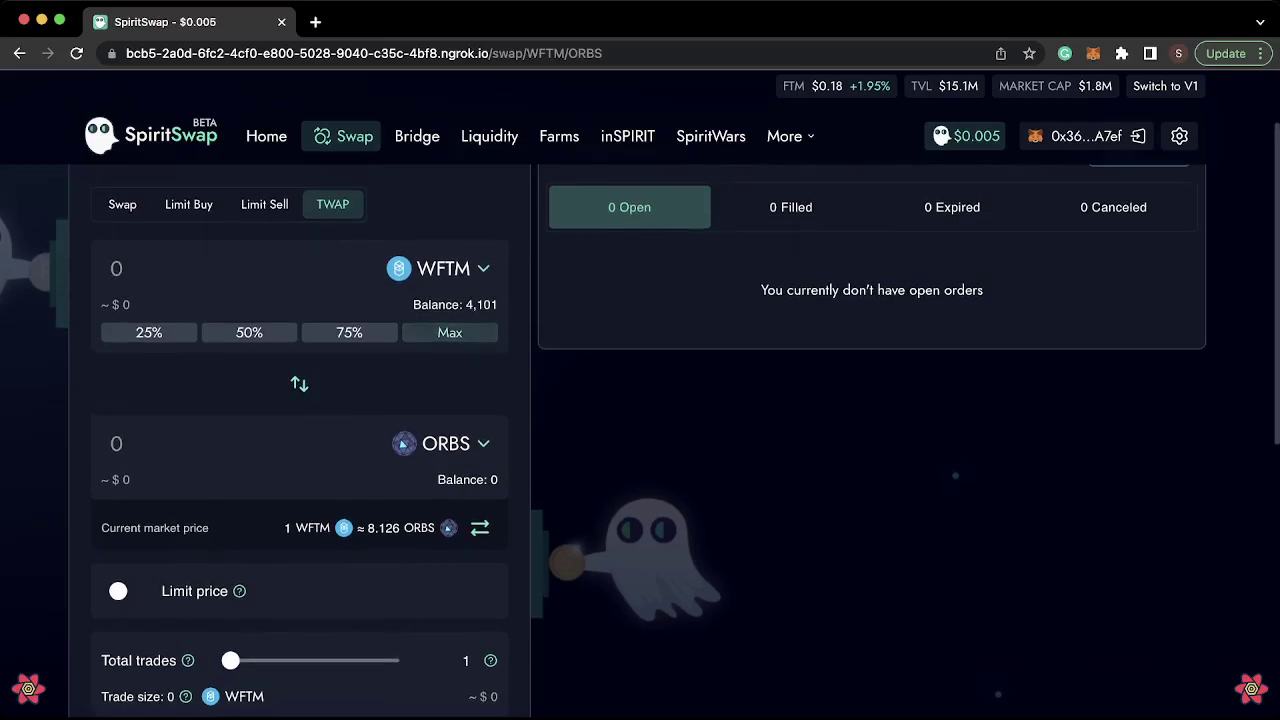
left_click(450, 333)
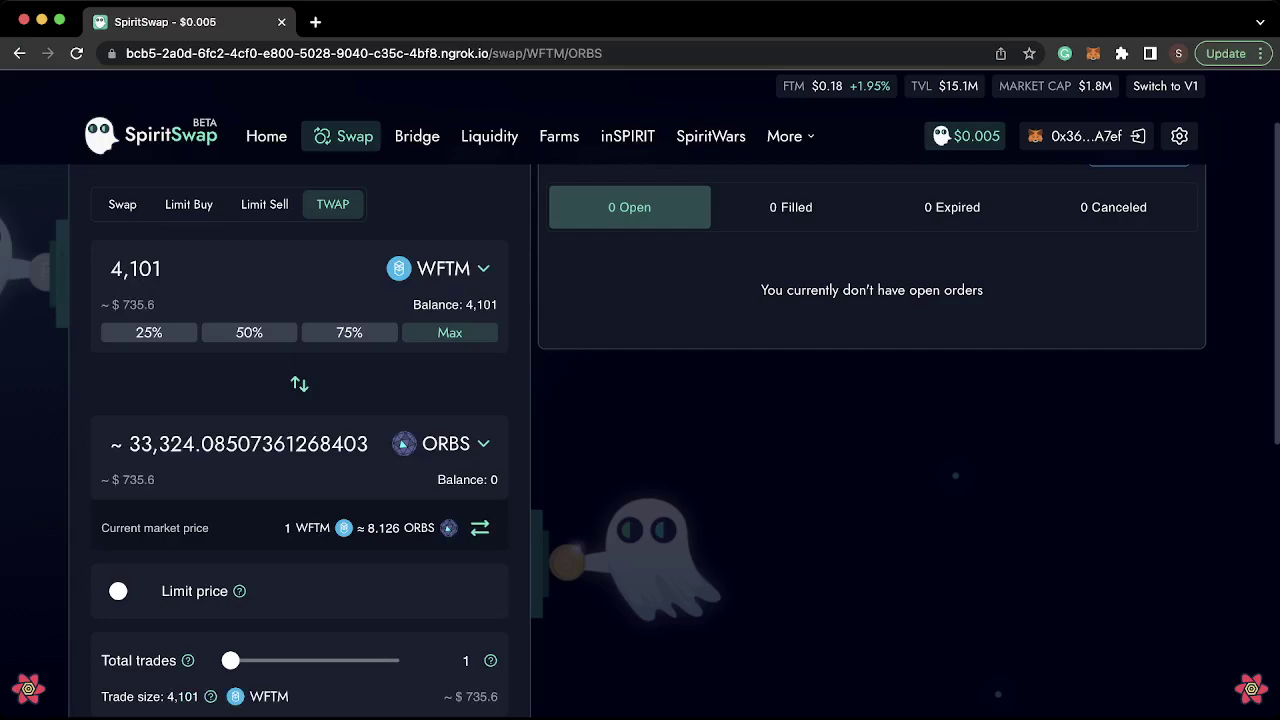
Step: Try a limit price of 9 ORBS per WFTM and switch the limit price off again
scroll(640, 440, "down", 1)
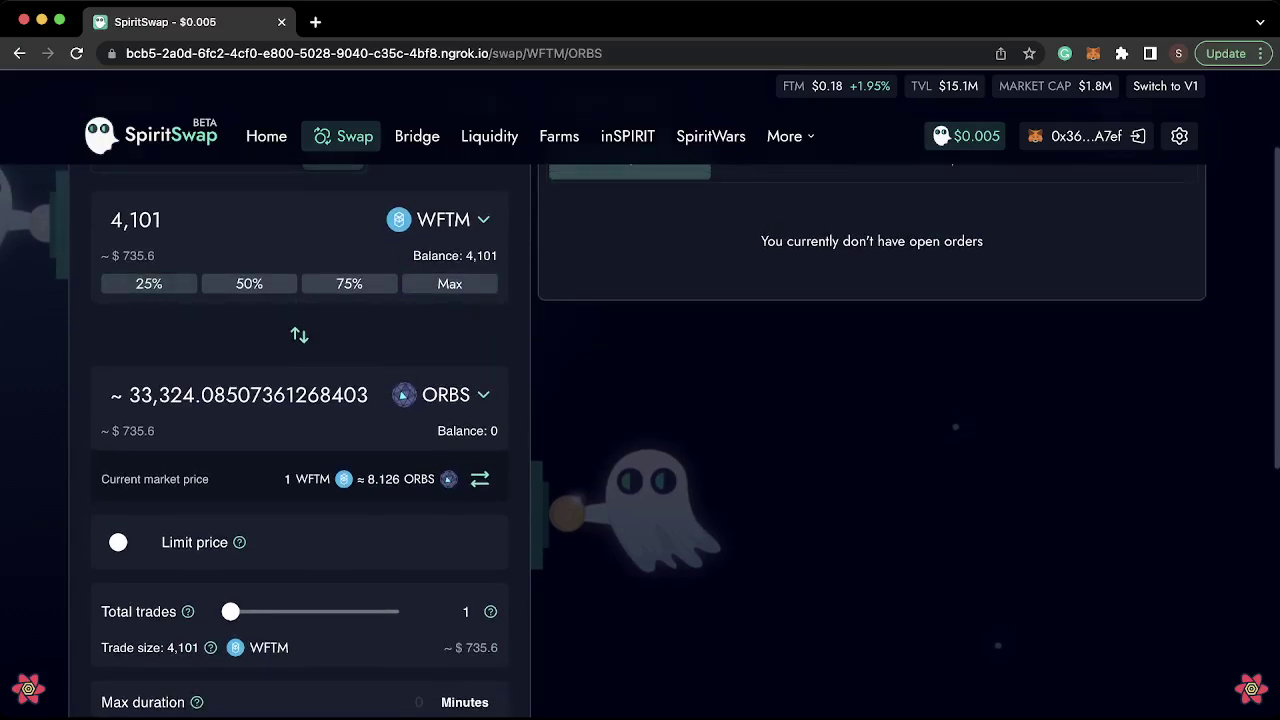
scroll(640, 440, "down", 1)
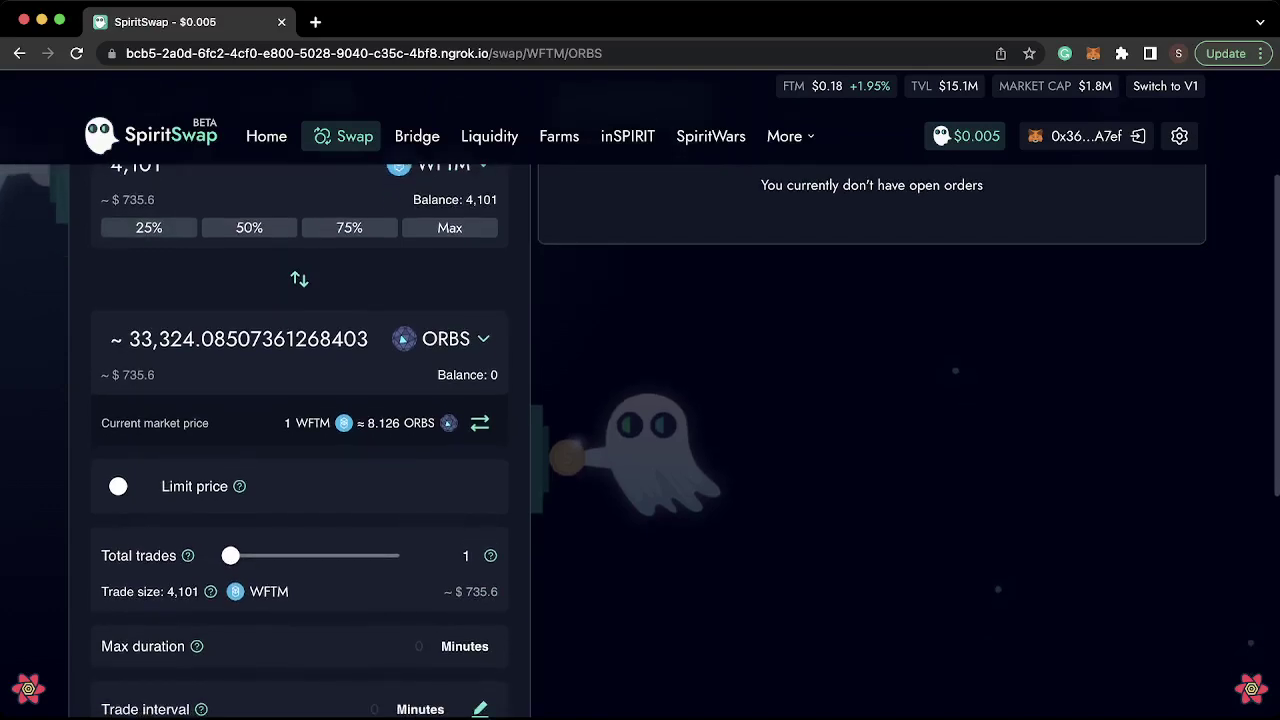
scroll(640, 440, "up", 1)
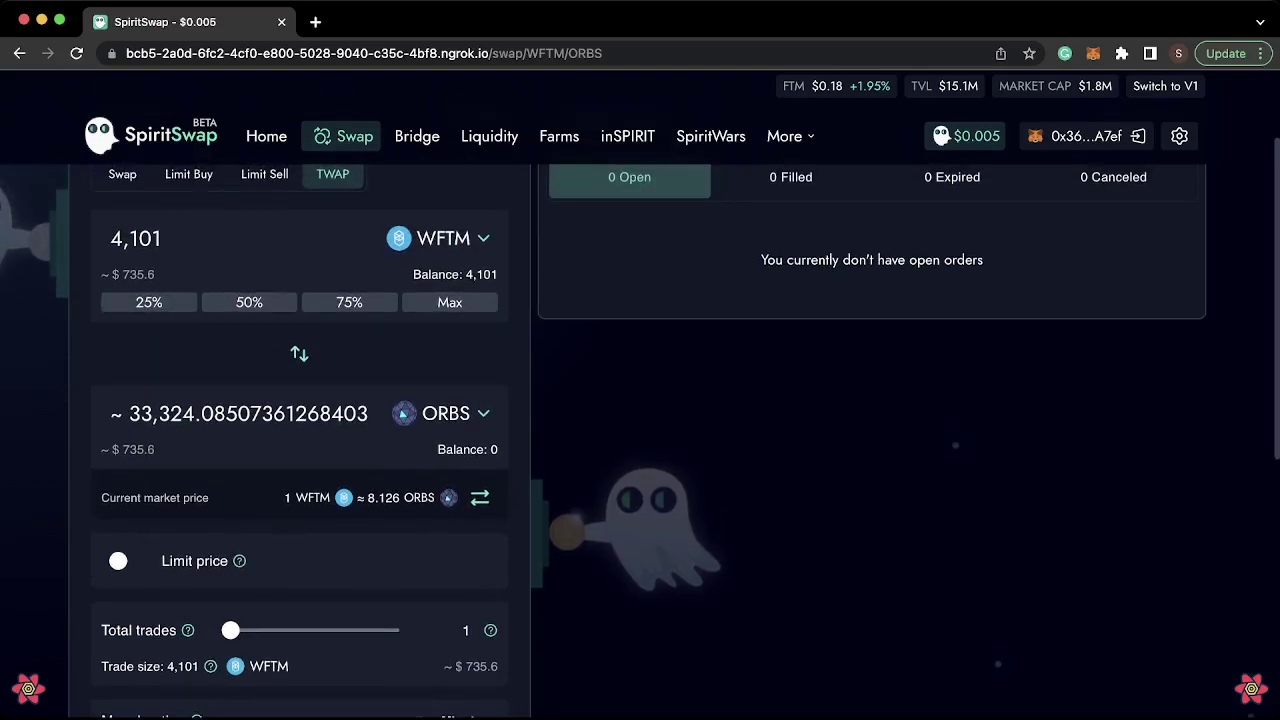
scroll(640, 440, "down", 3)
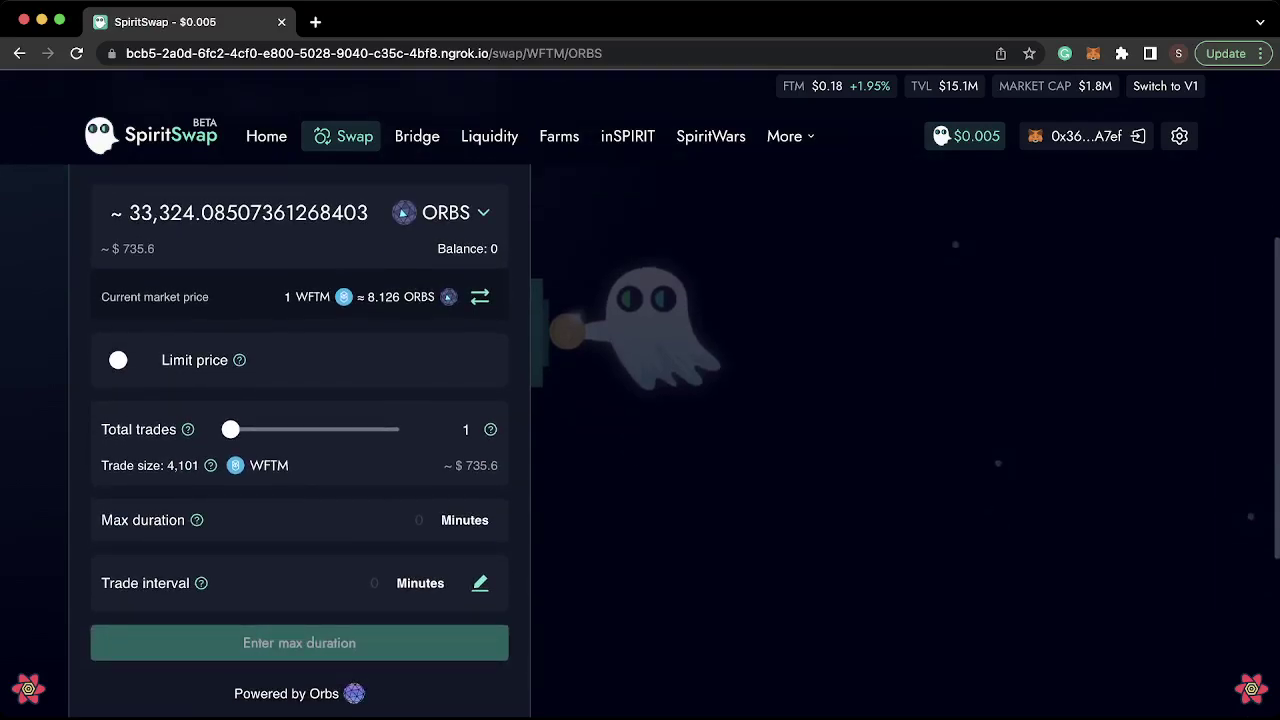
scroll(640, 440, "up", 1)
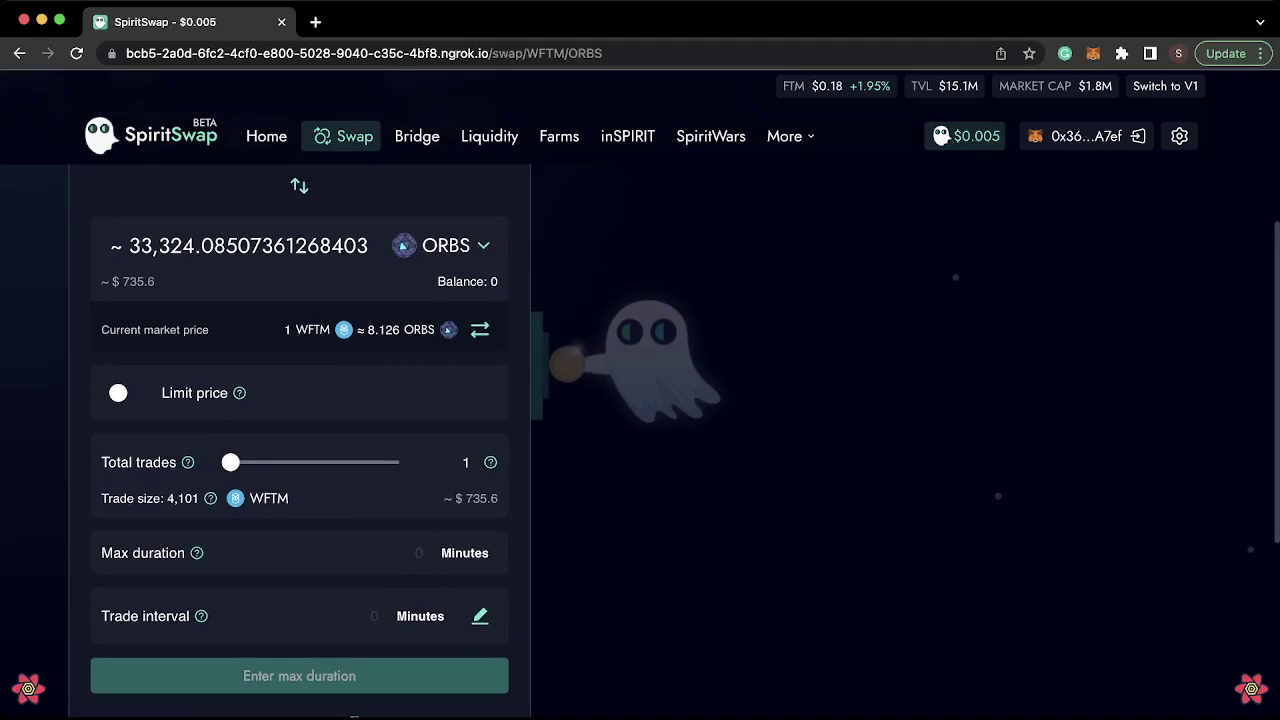
left_click(126, 393)
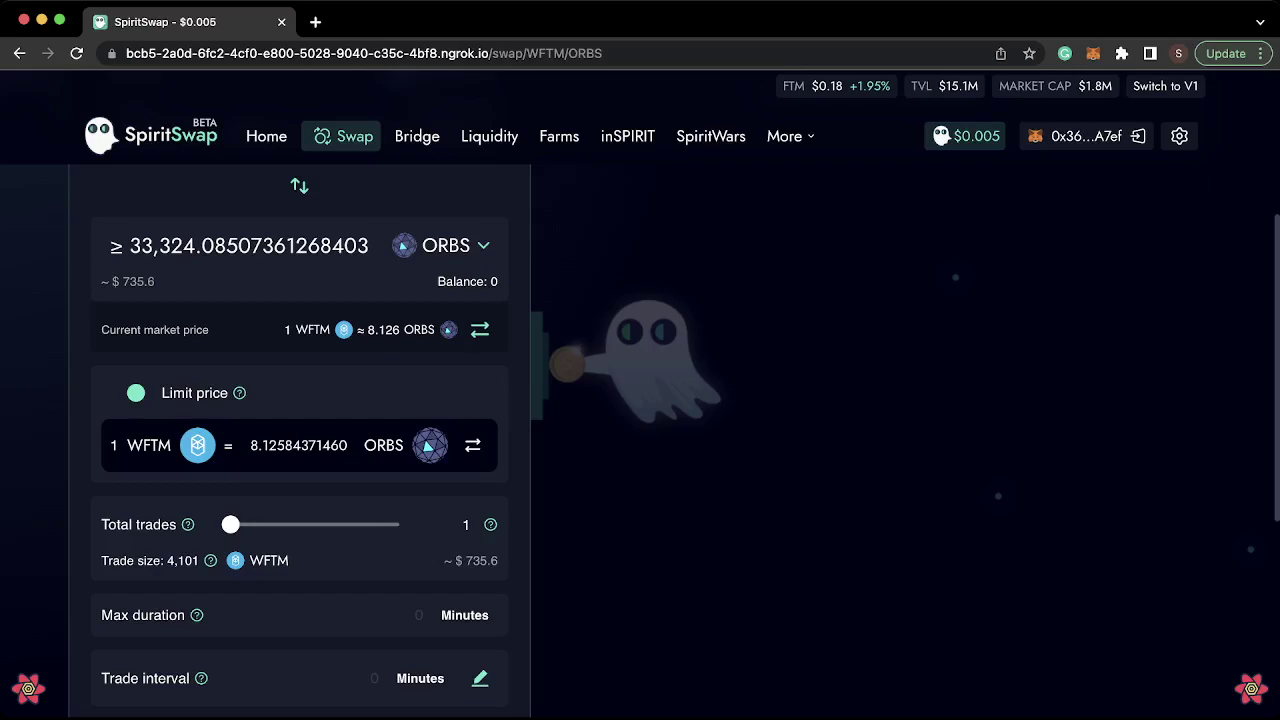
double_click(258, 445)
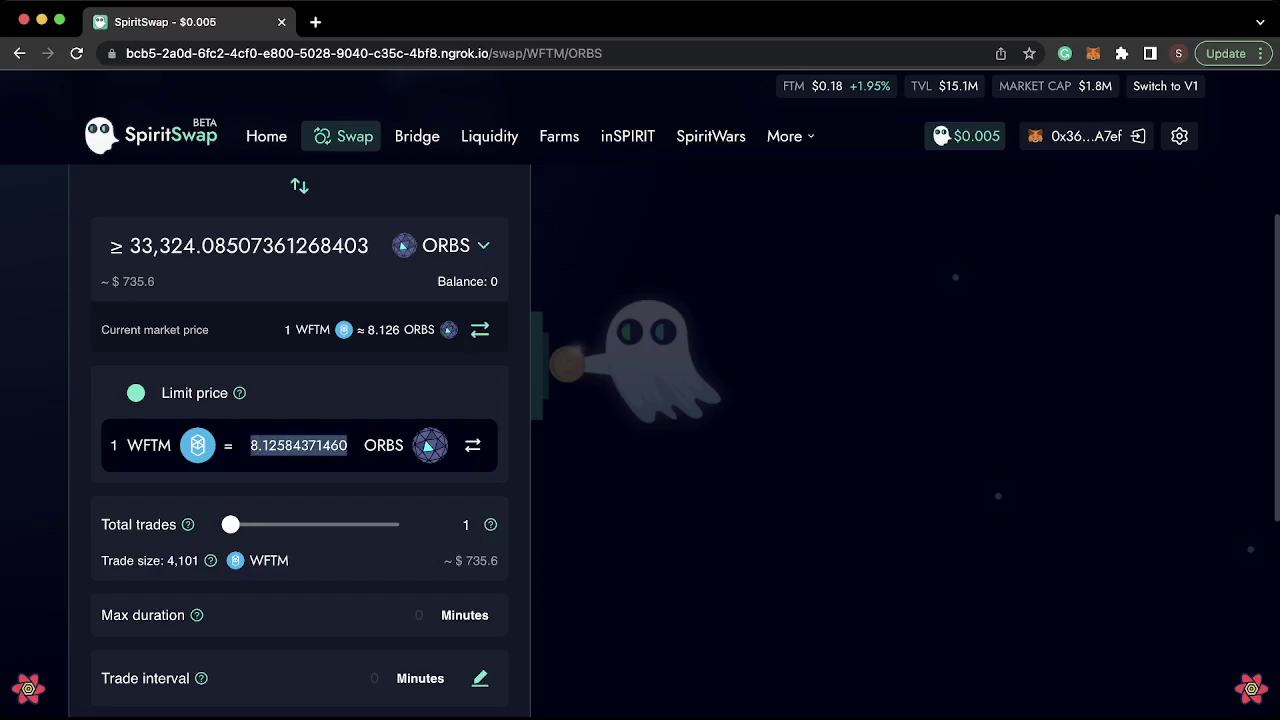
key("BackSpace")
type("9")
scroll(685, 448, "down", 1)
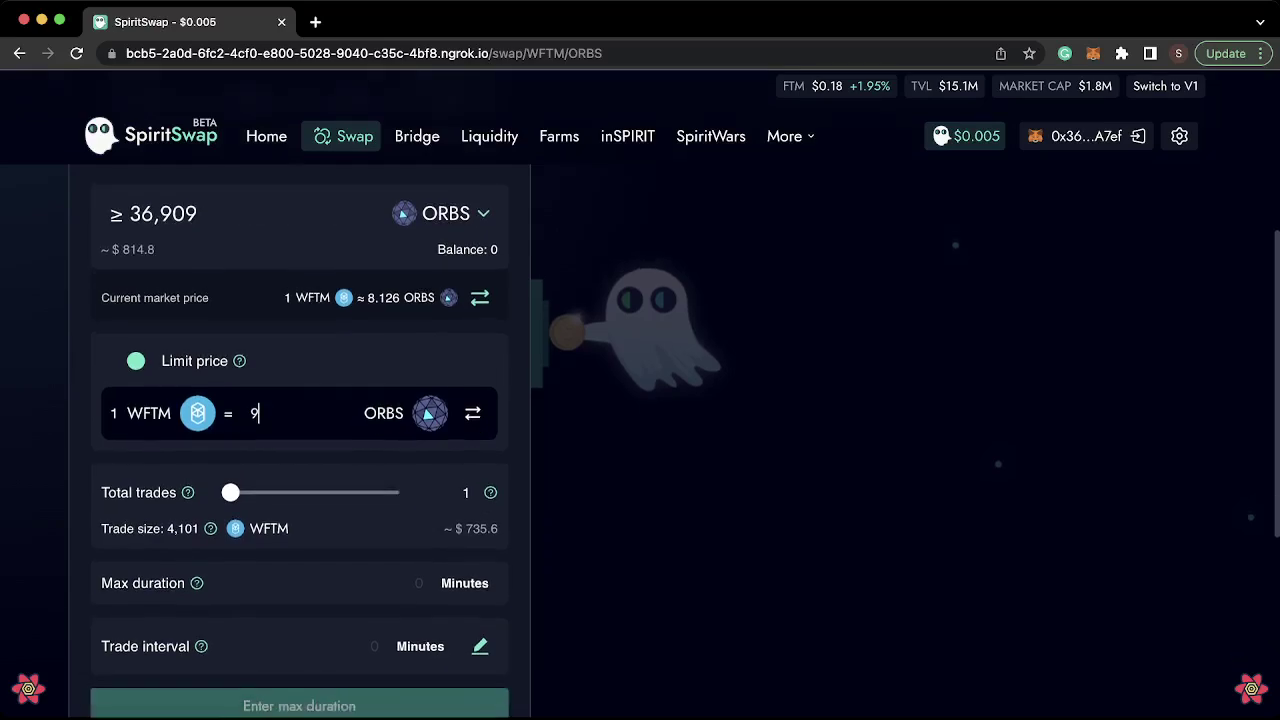
scroll(685, 448, "up", 3)
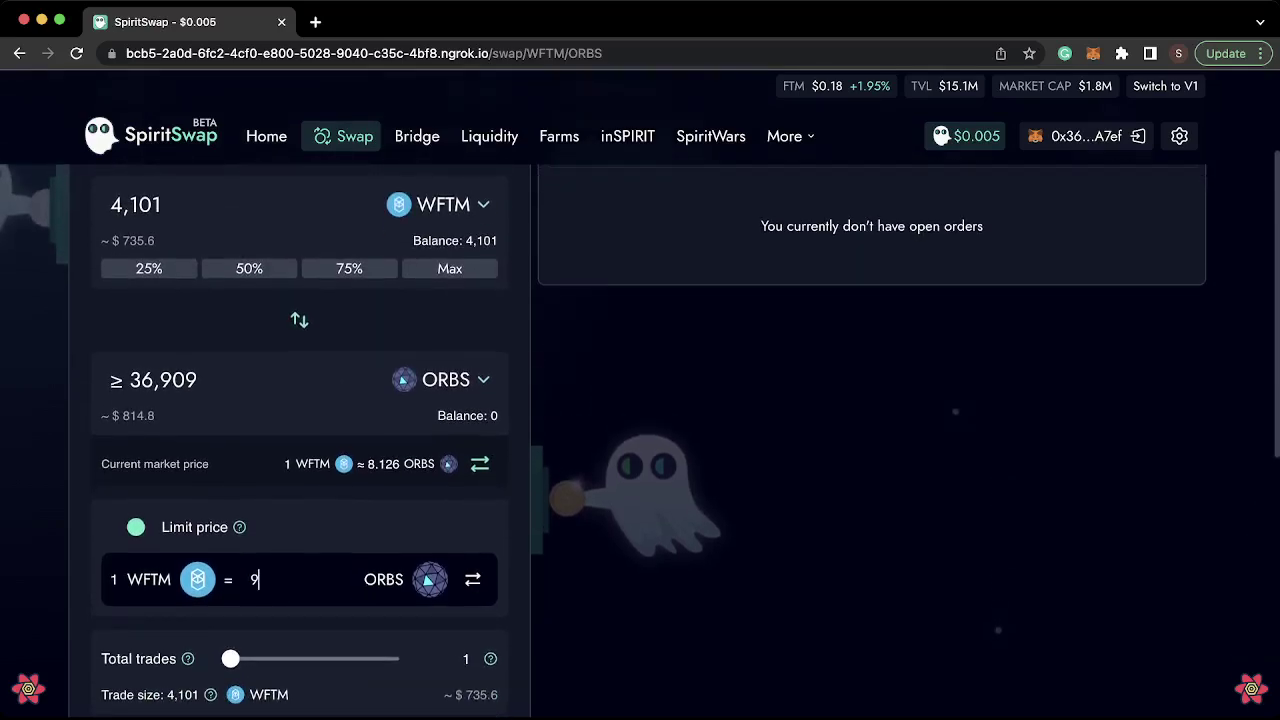
scroll(640, 440, "down", 3)
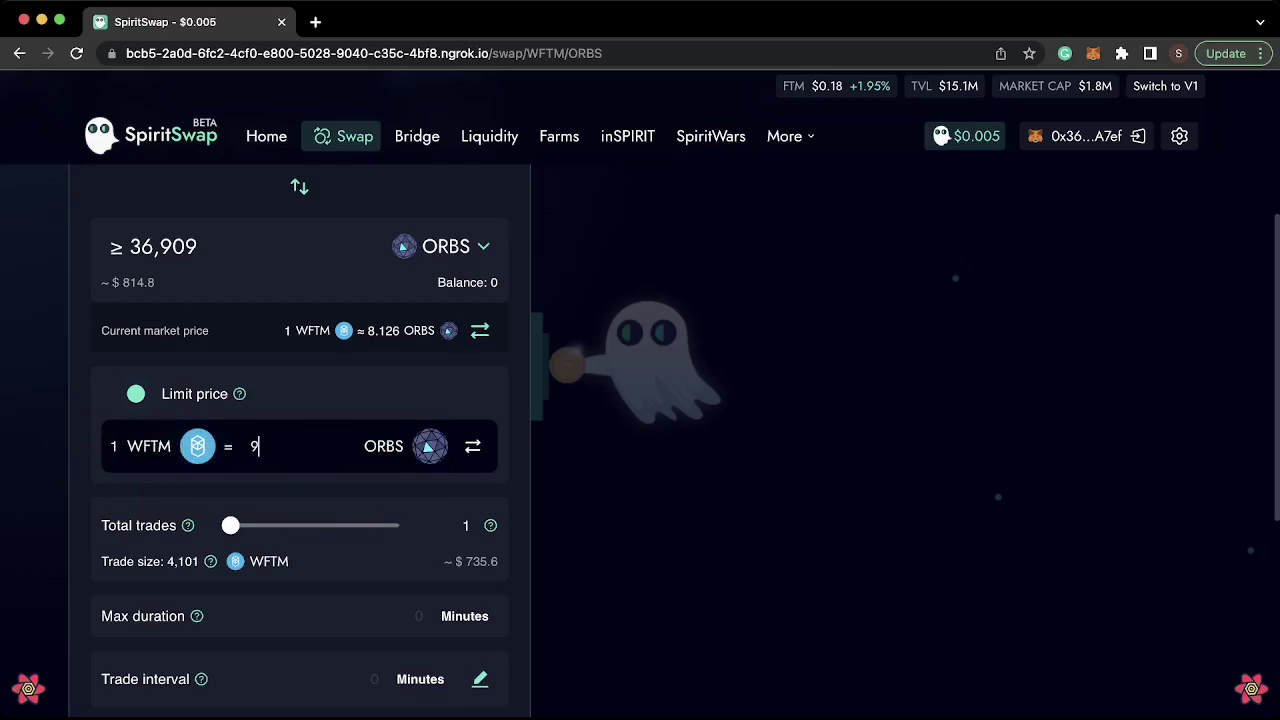
left_click(128, 394)
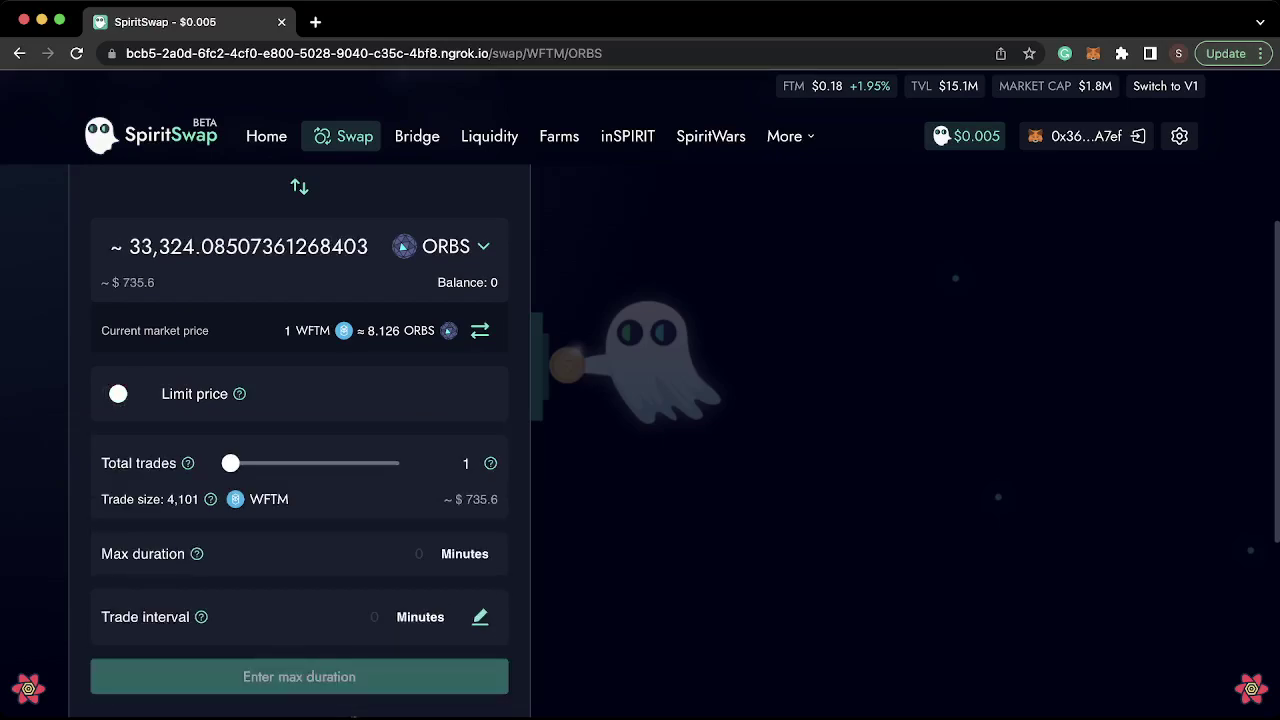
Step: Try the total trades setting up to its maximum of 73 and set it to 8 trades
scroll(685, 441, "down", 2)
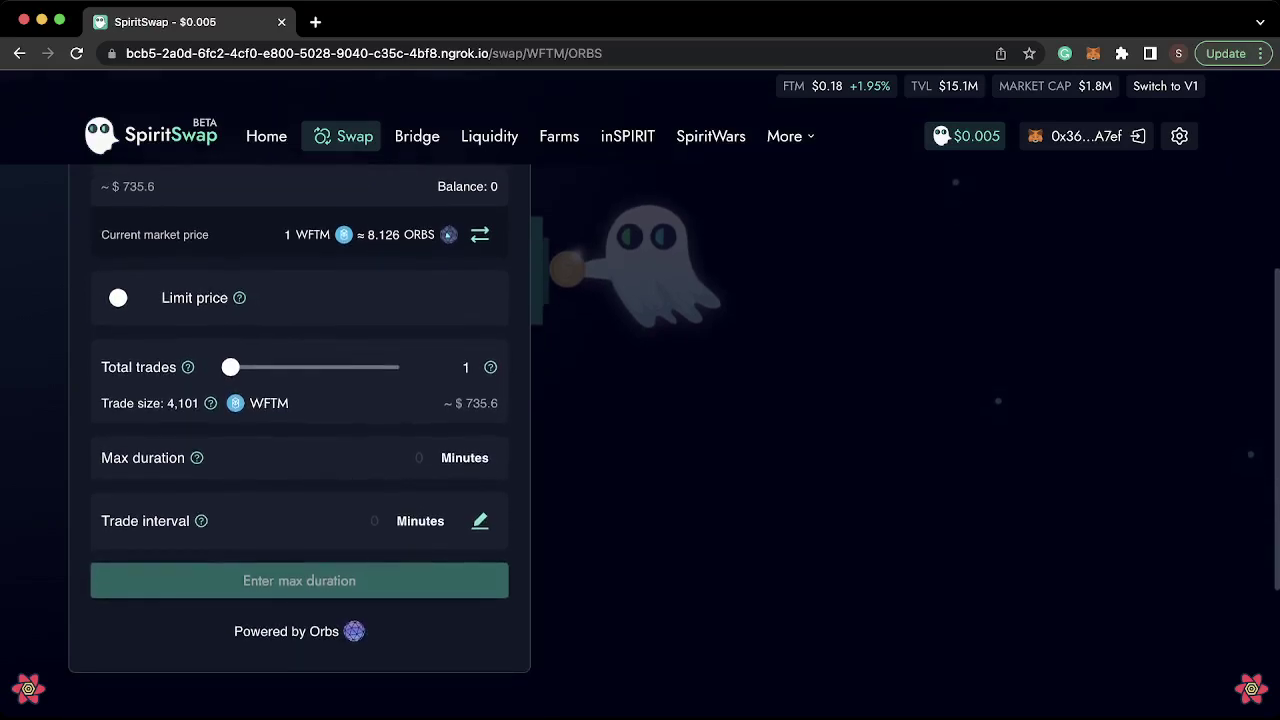
mouse_move(230, 367)
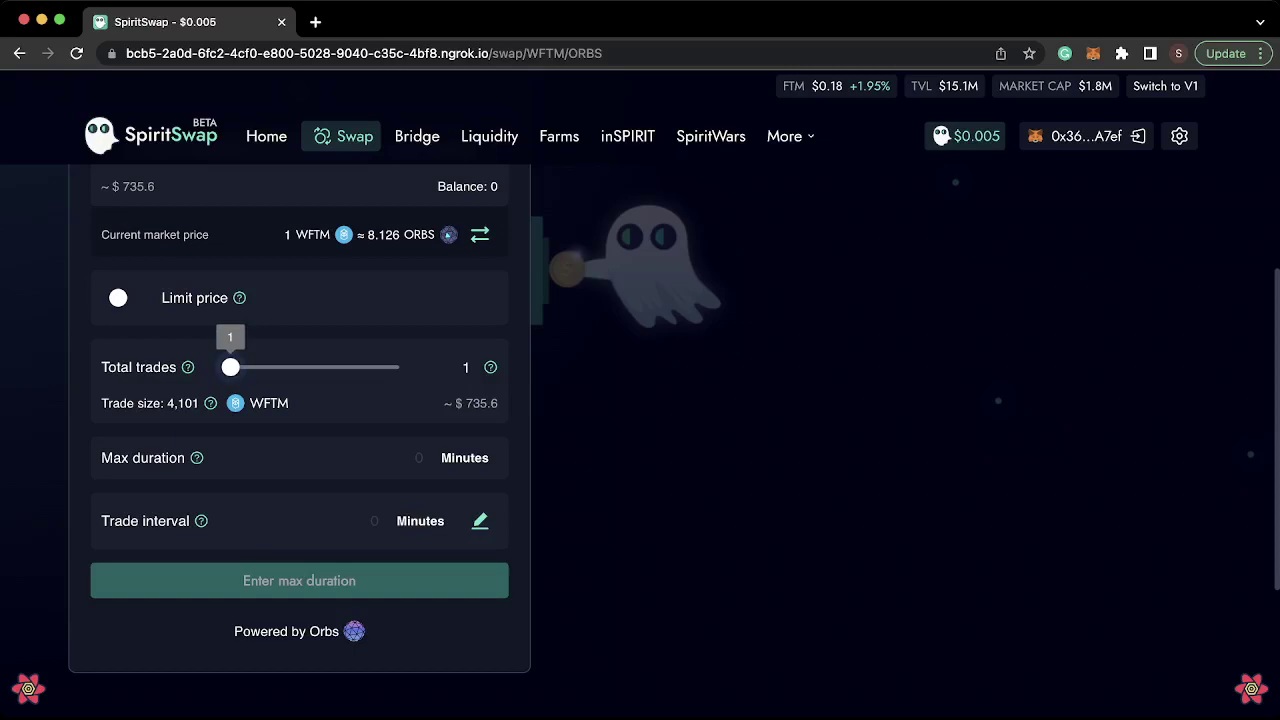
scroll(230, 368, "up", 1)
left_click_drag(230, 372, 245, 372)
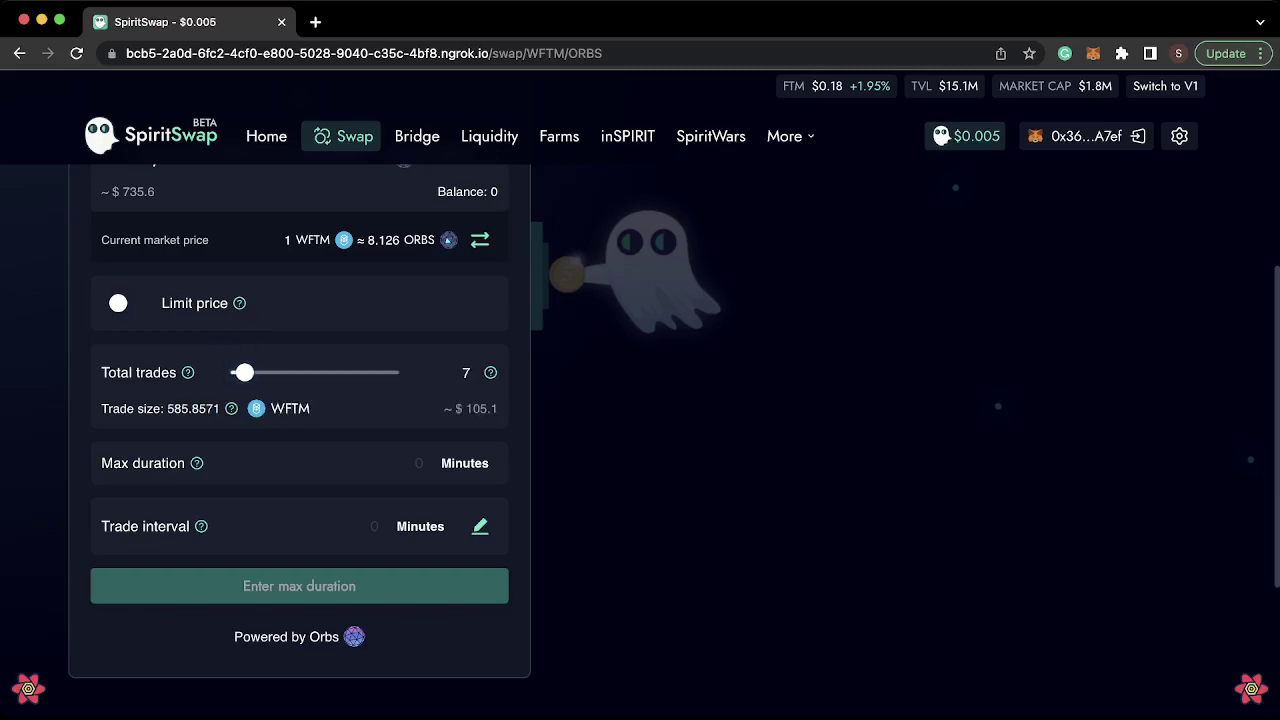
scroll(300, 420, "up", 1)
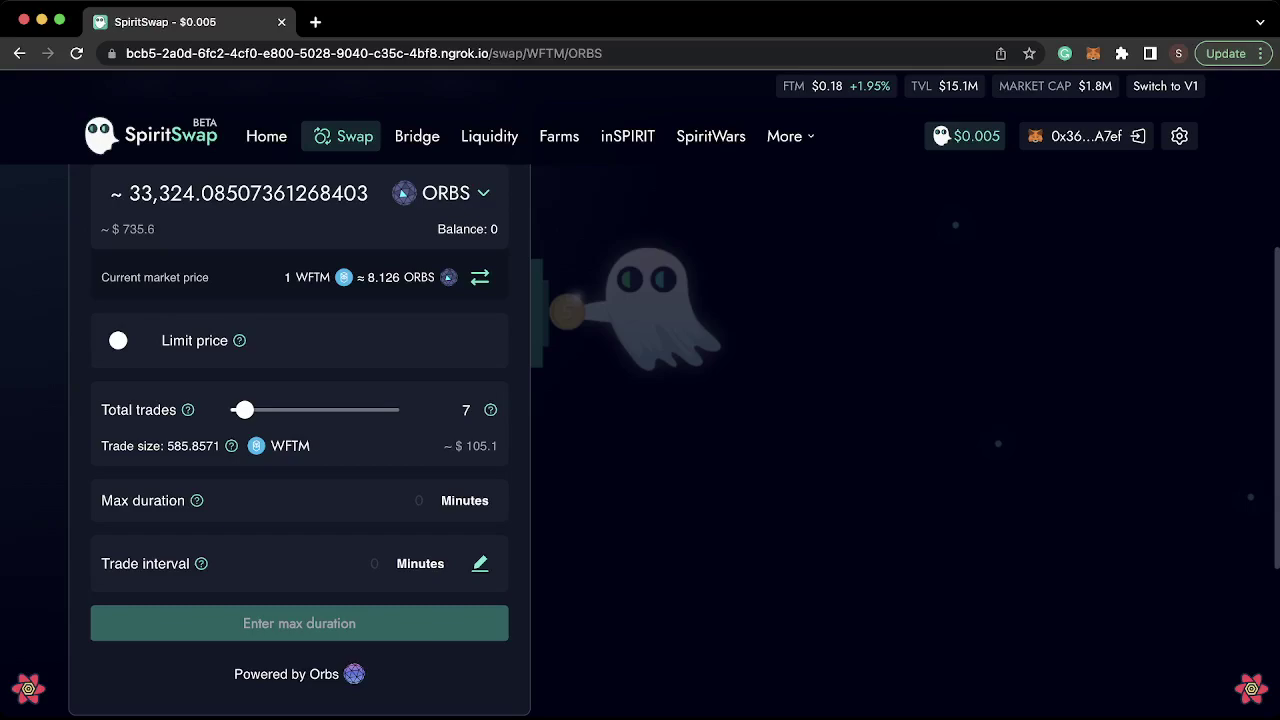
left_click_drag(244, 410, 399, 410)
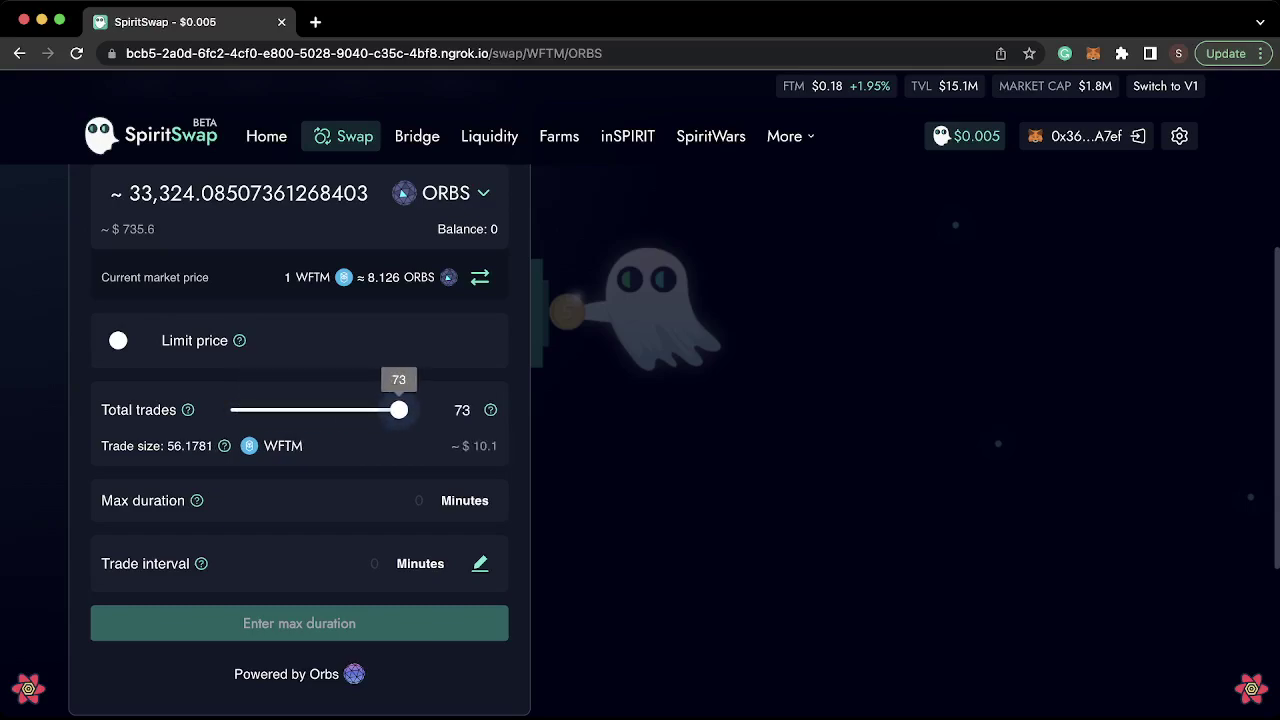
mouse_move(490, 410)
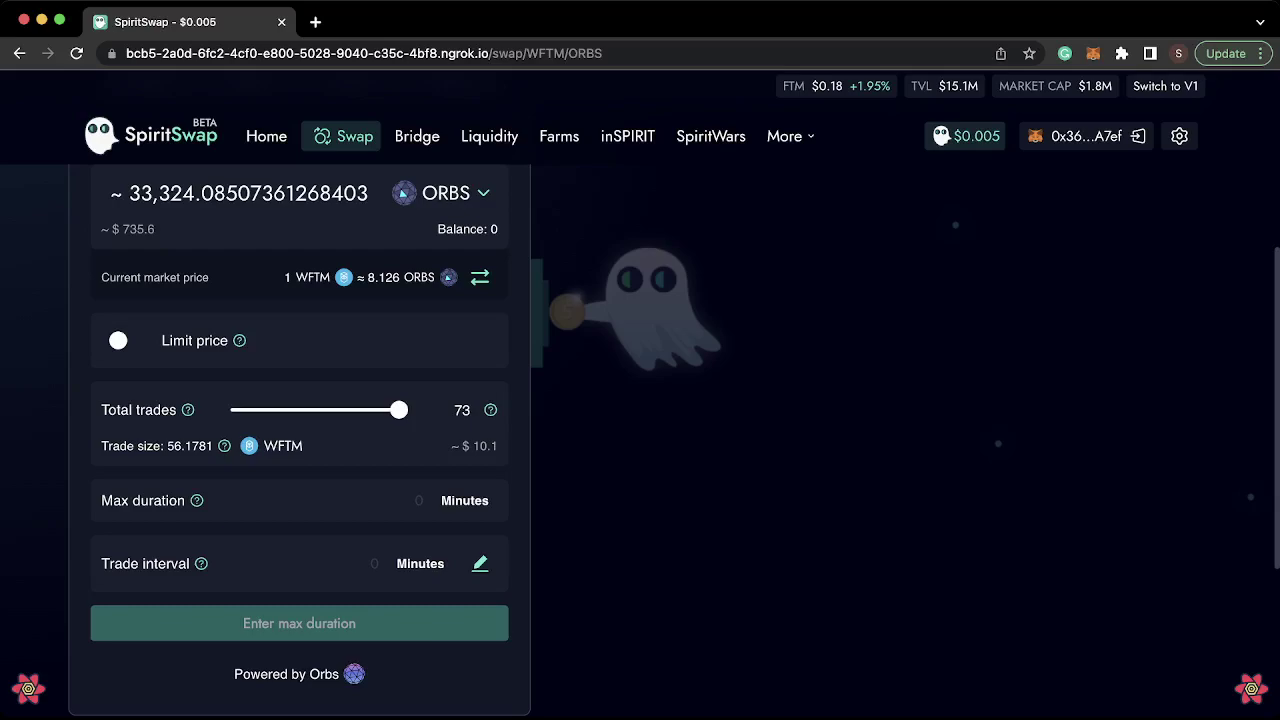
mouse_move(399, 410)
left_click_drag(399, 410, 247, 410)
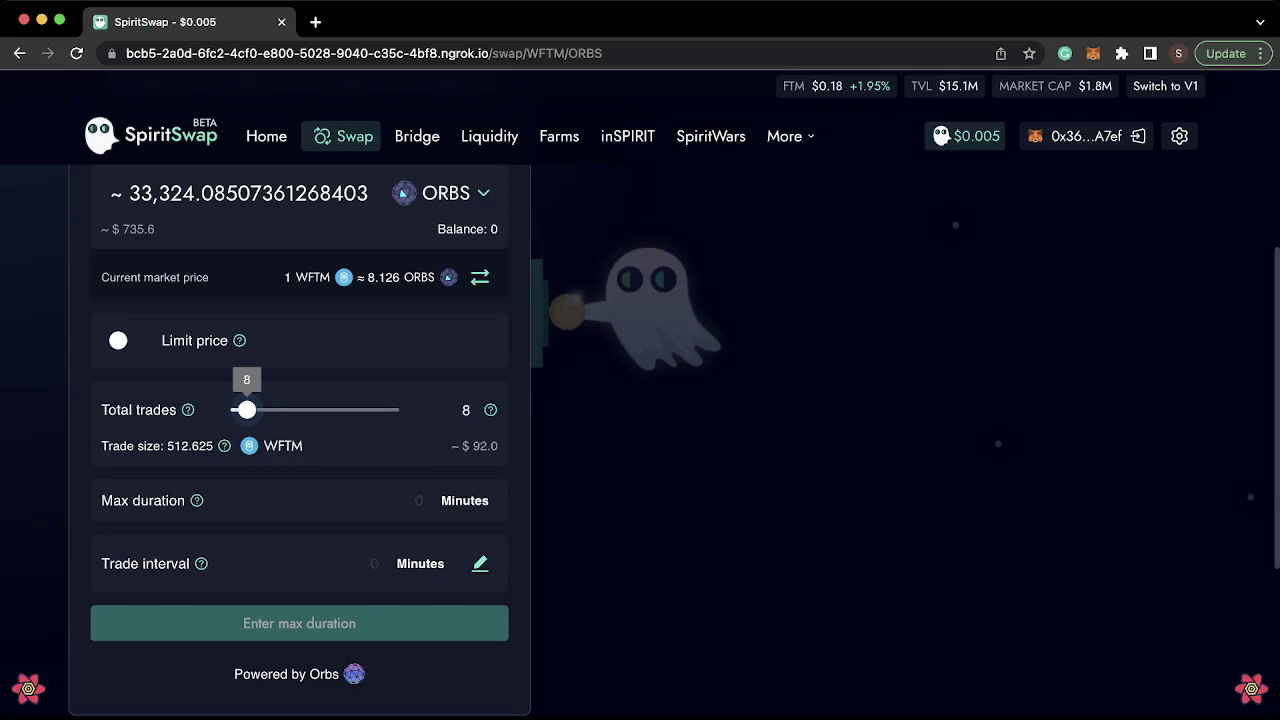
Step: Try max durations of 30 and 60 minutes for the TWAP order and clear the value
scroll(247, 410, "down", 1)
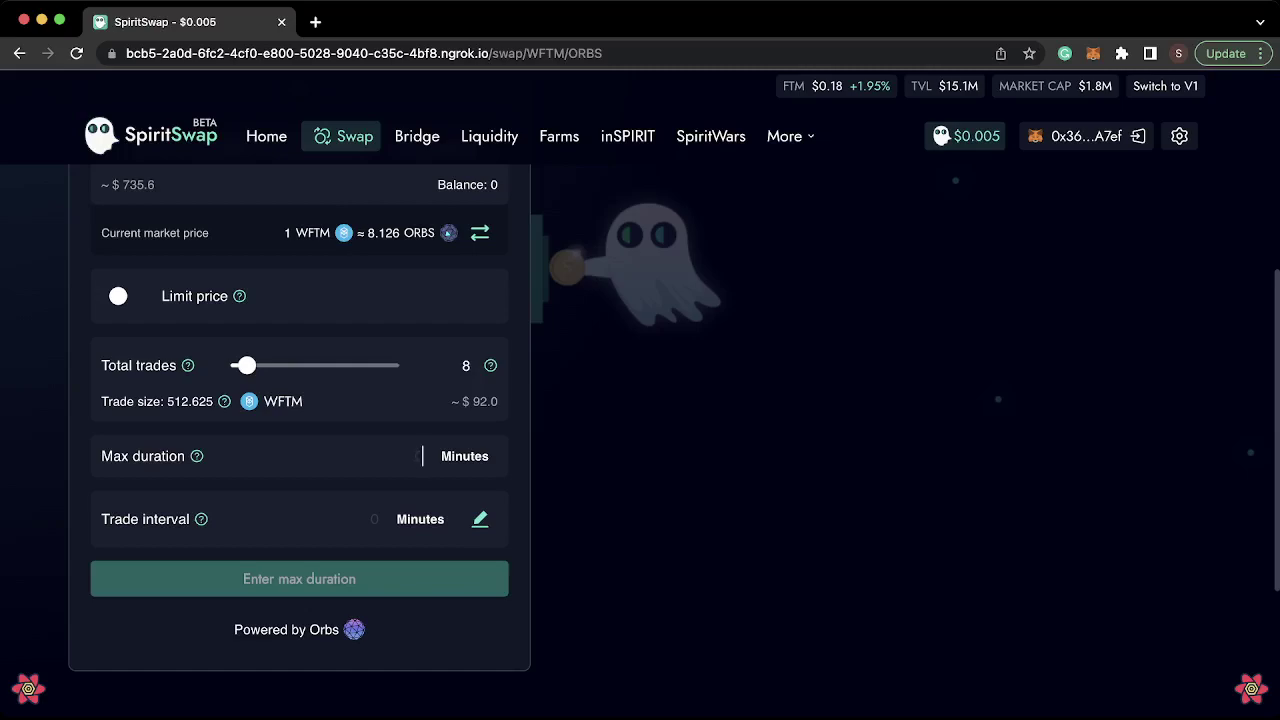
type("30")
key("BackSpace")
key("BackSpace")
type("60")
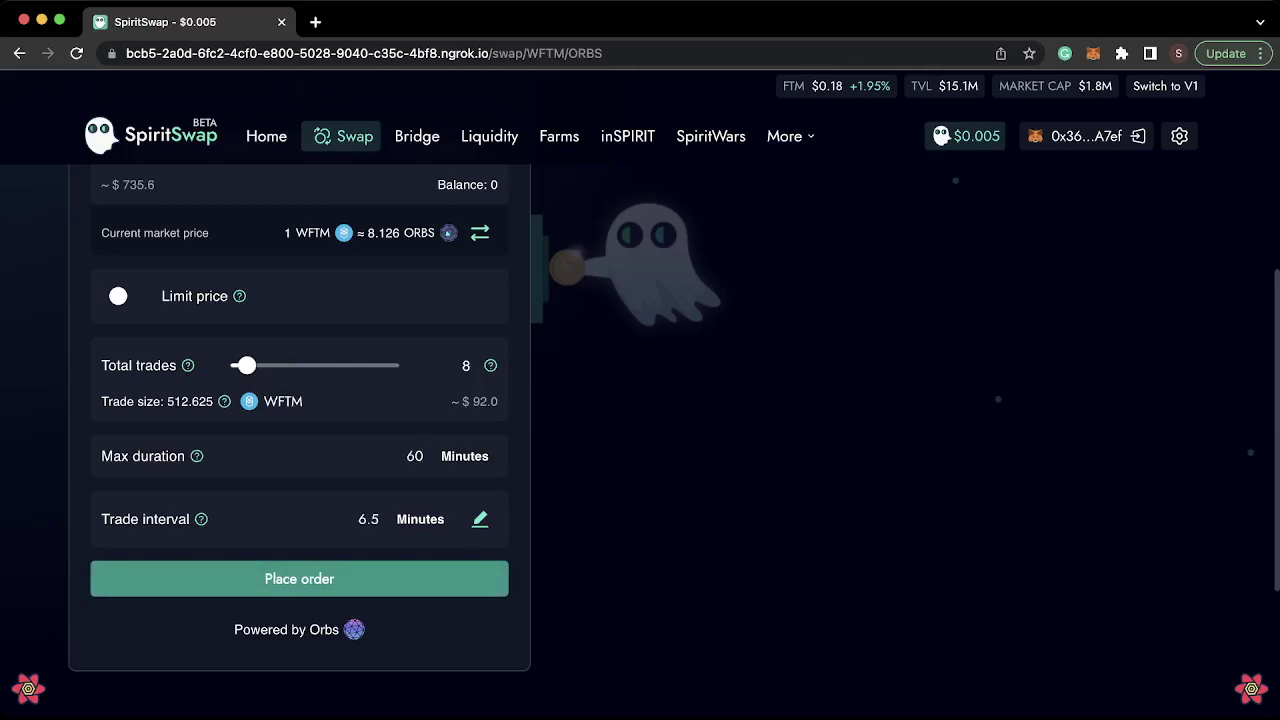
key("BackSpace")
key("BackSpace")
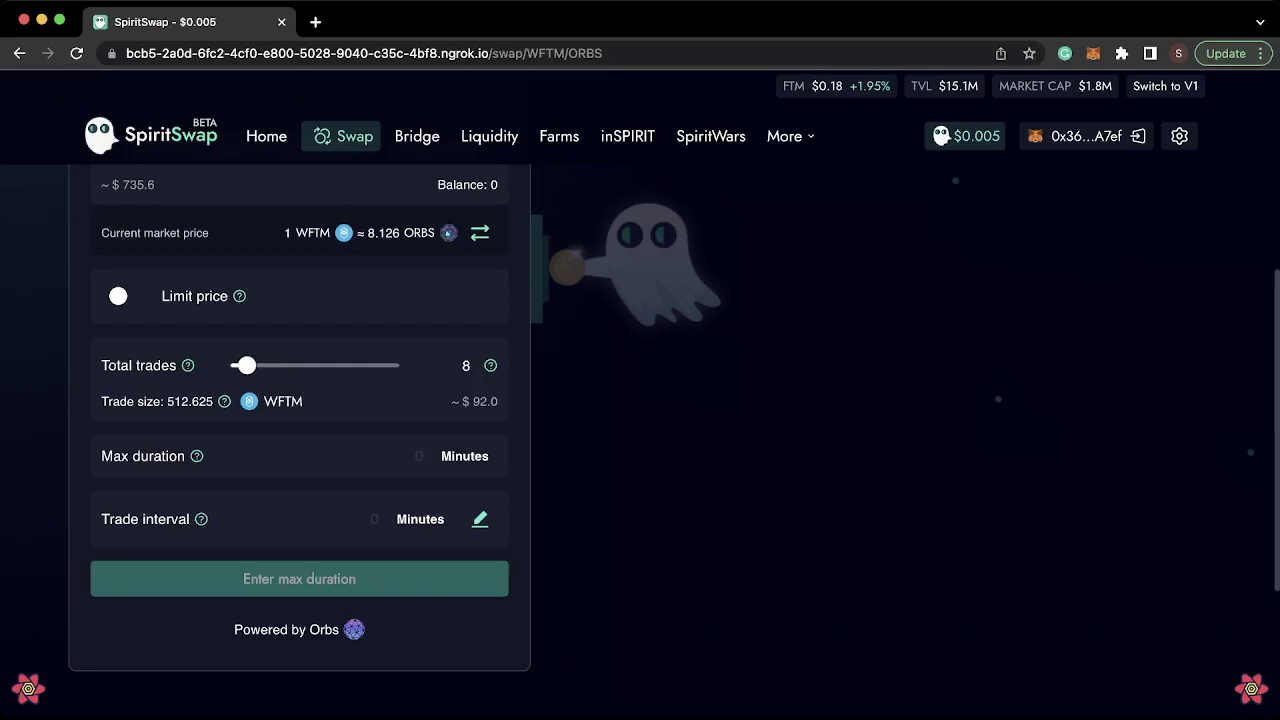
Step: Set the TWAP order's max duration to 20 minutes
scroll(674, 427, "up", 1)
scroll(674, 427, "up", 1)
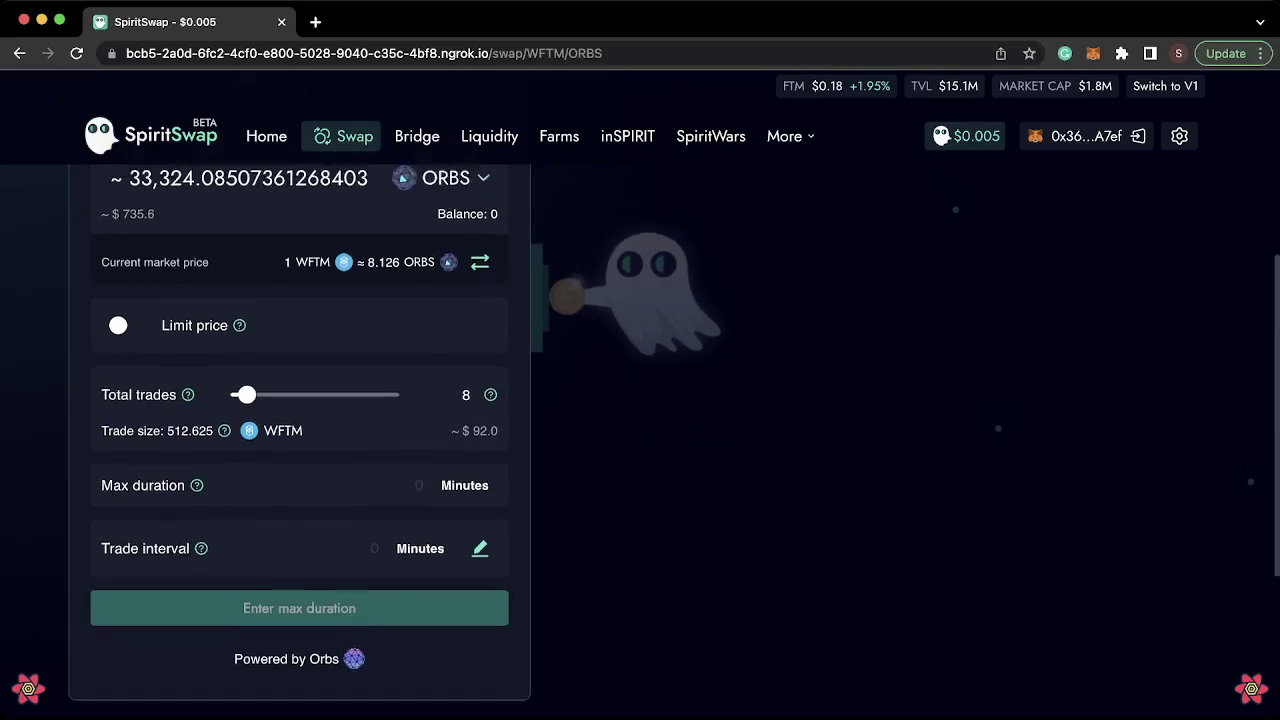
scroll(674, 435, "down", 1)
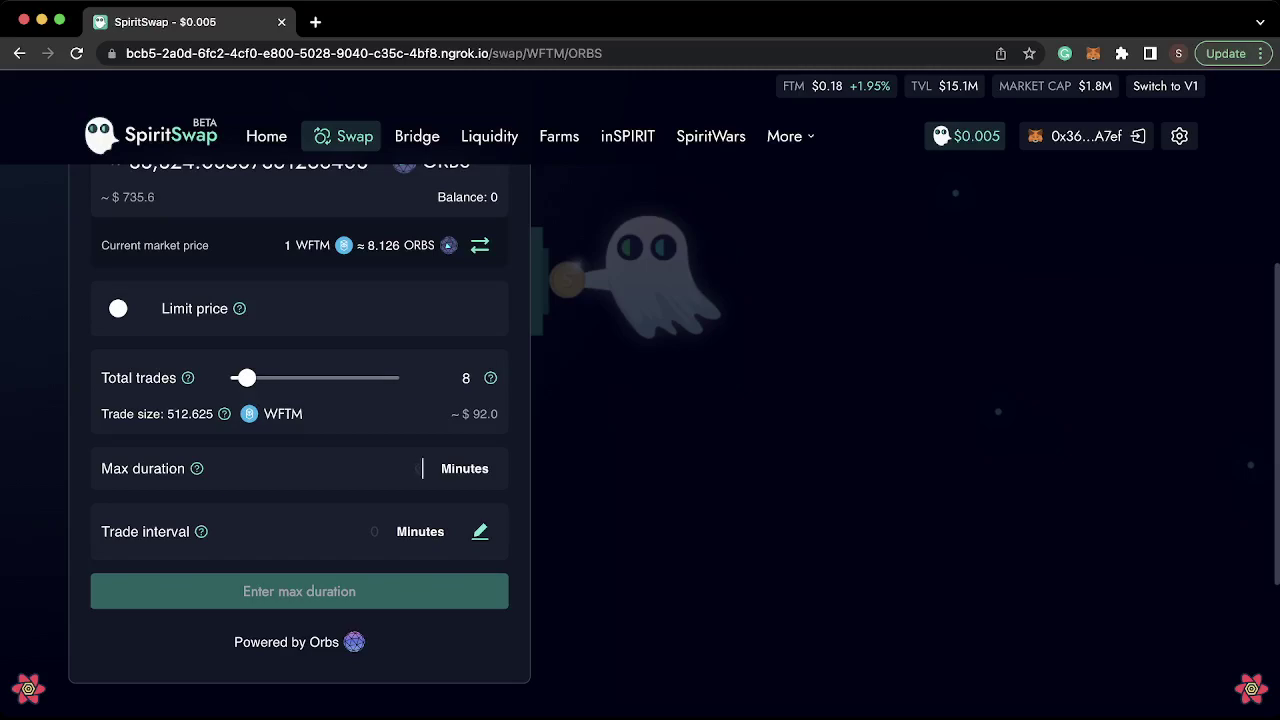
type("20")
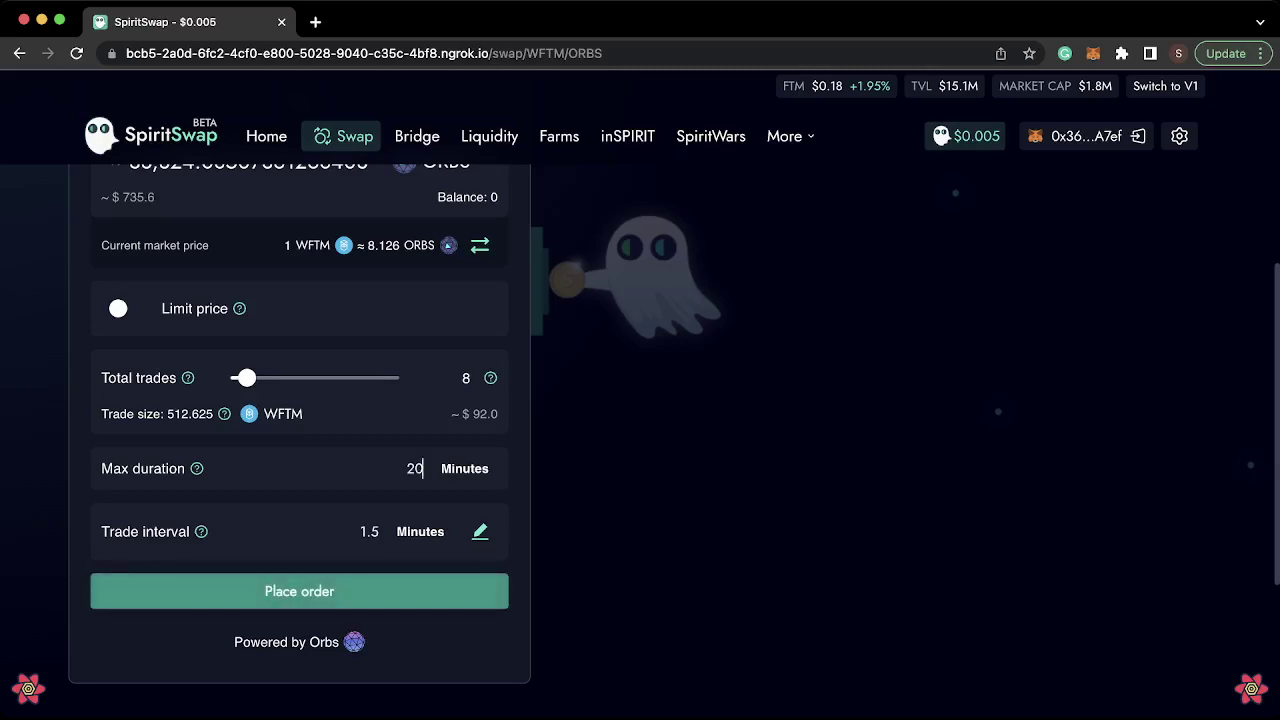
Step: Look over the completed TWAP settings and place the order to bring up its transaction confirmation
scroll(300, 430, "up", 1)
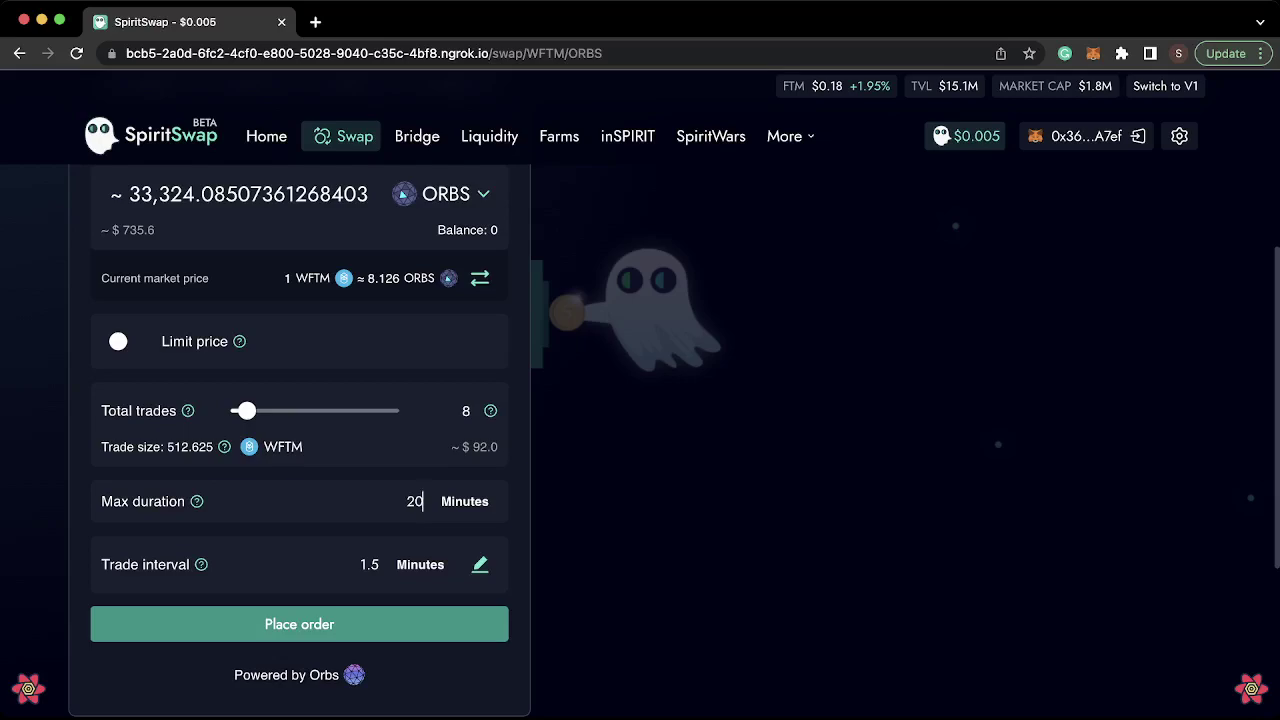
scroll(300, 440, "up", 5)
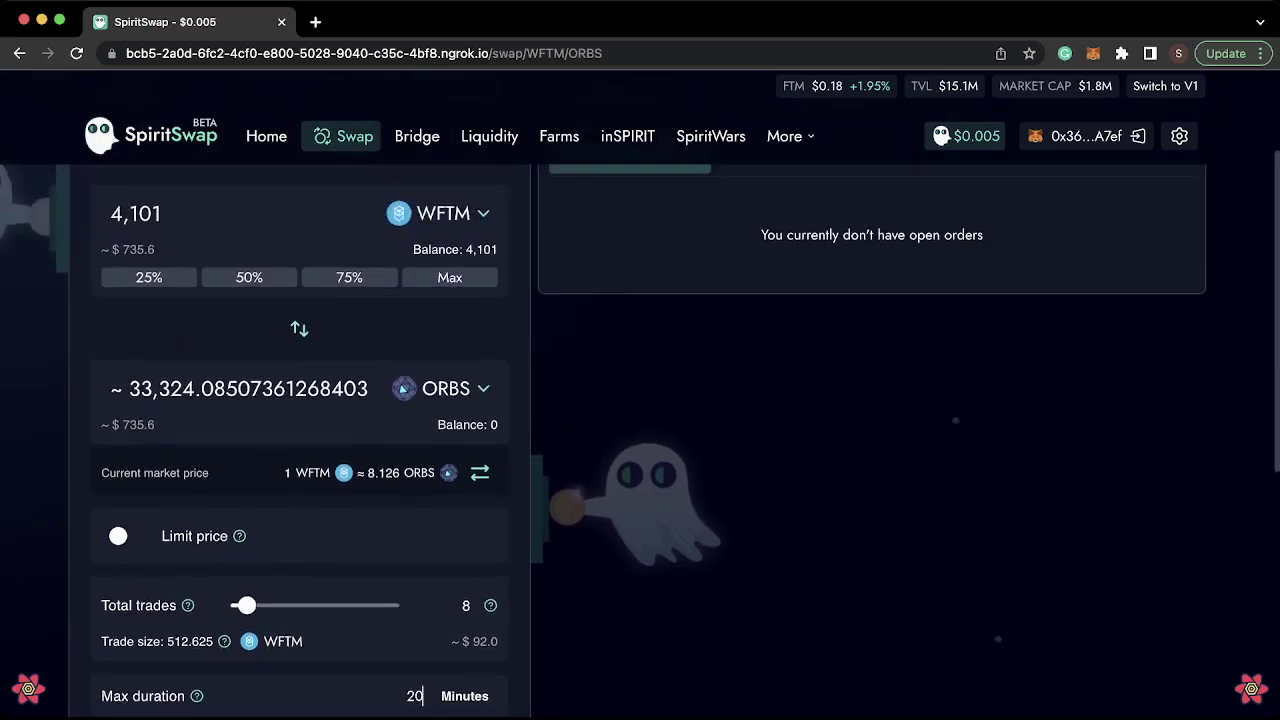
scroll(640, 440, "down", 4)
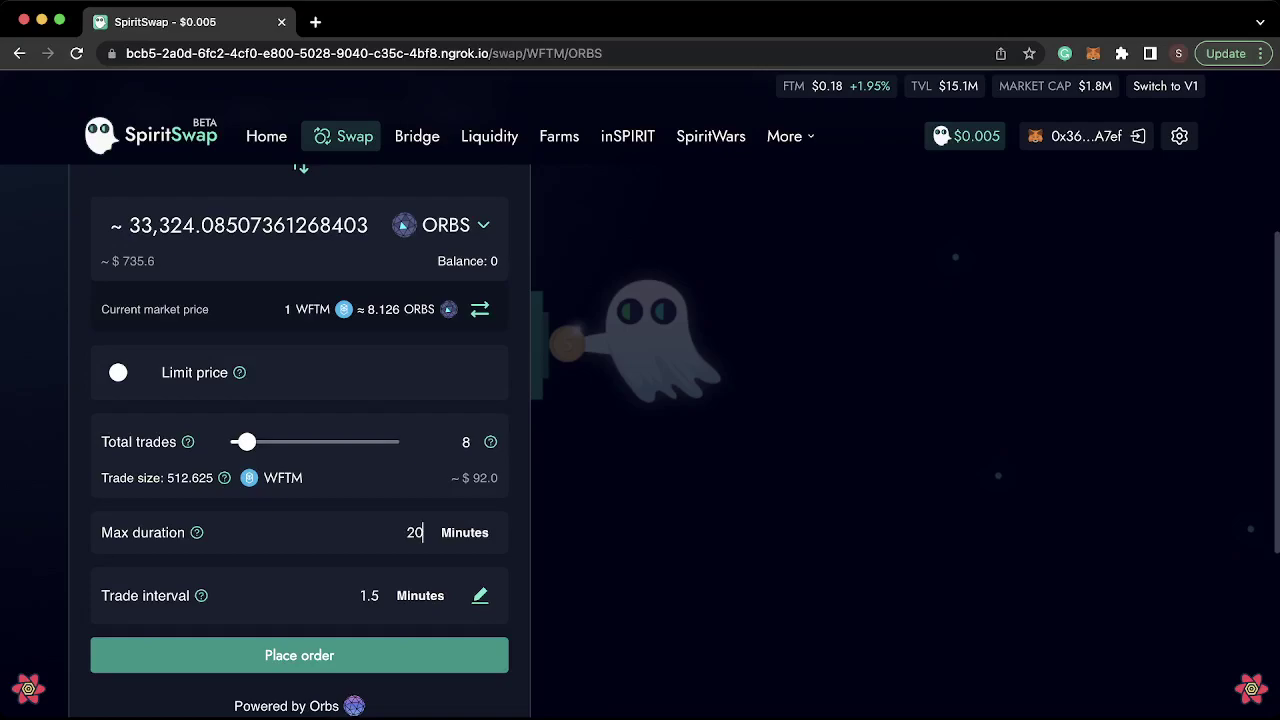
key("Return")
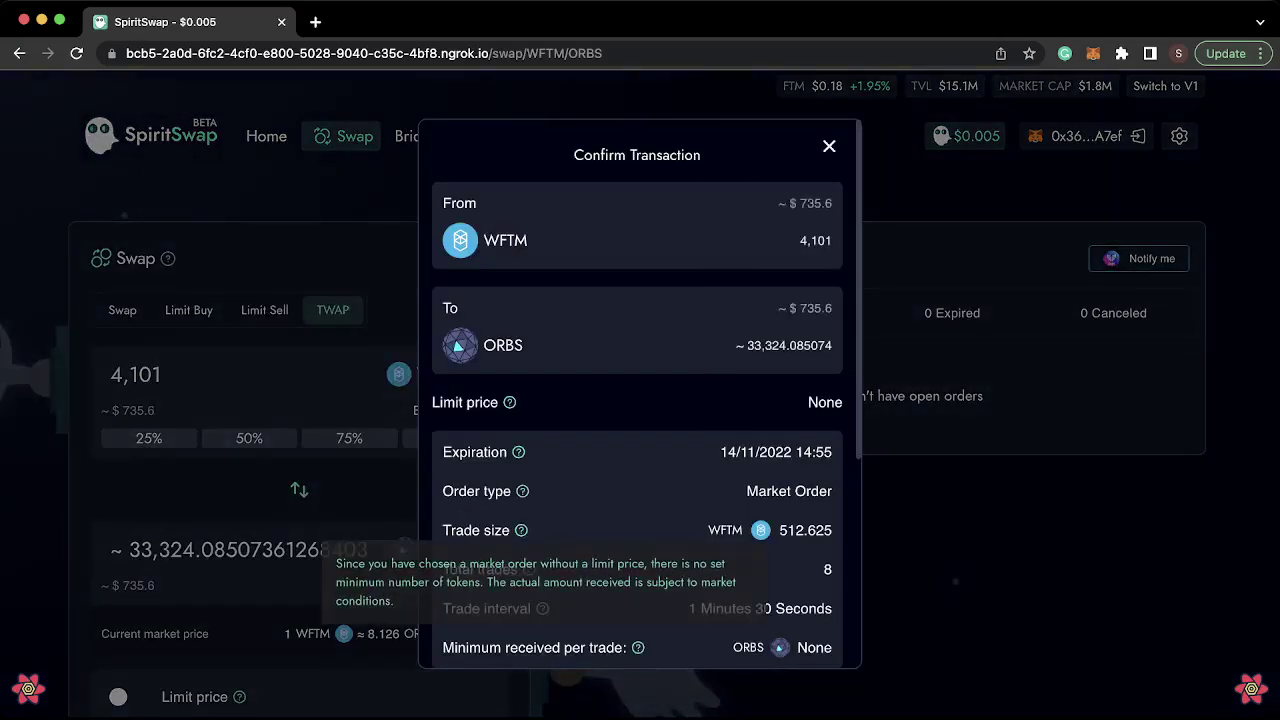
Step: Review the TWAP order's details in the transaction confirmation and accept the disclaimer
scroll(640, 400, "down", 1)
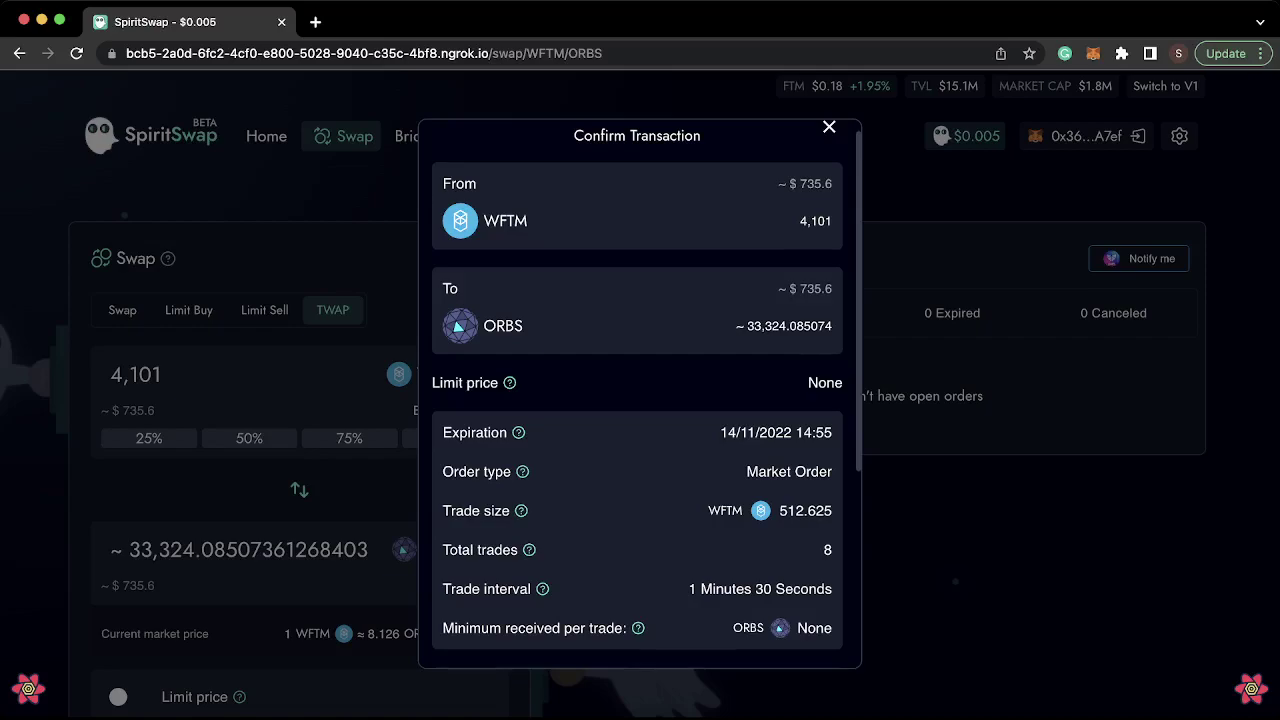
scroll(640, 394, "up", 1)
scroll(640, 400, "down", 5)
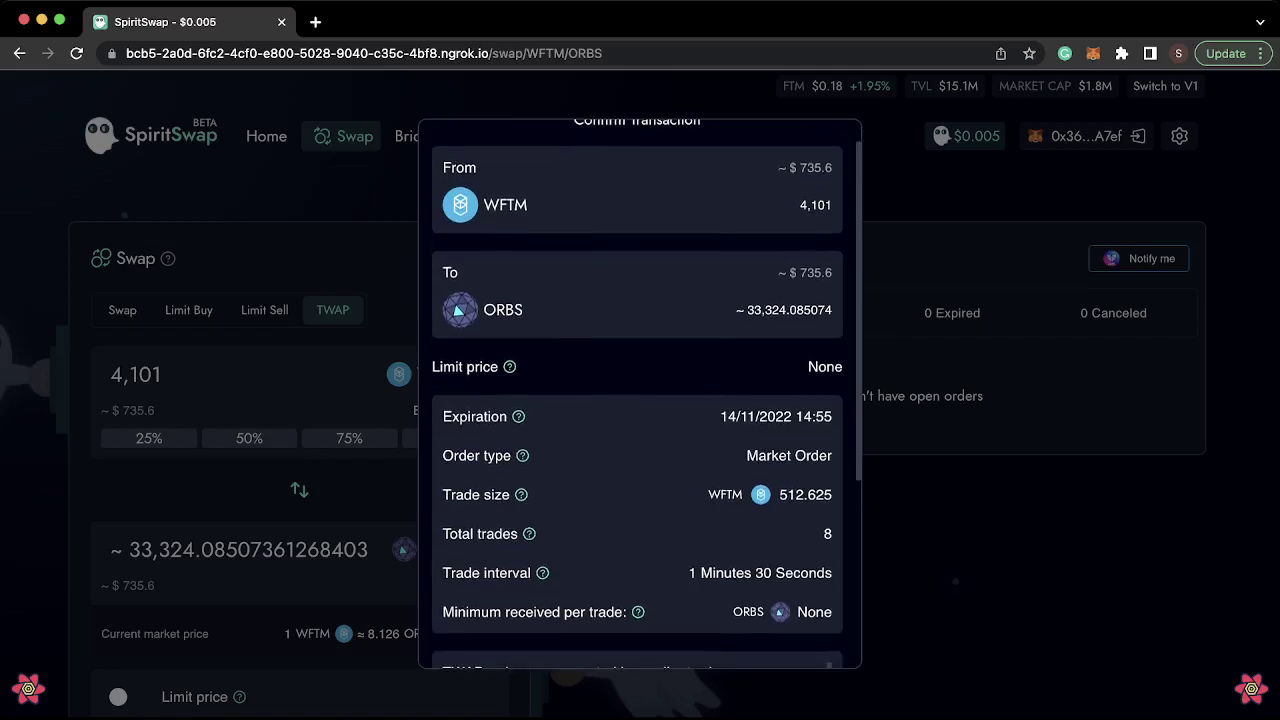
scroll(640, 400, "down", 4)
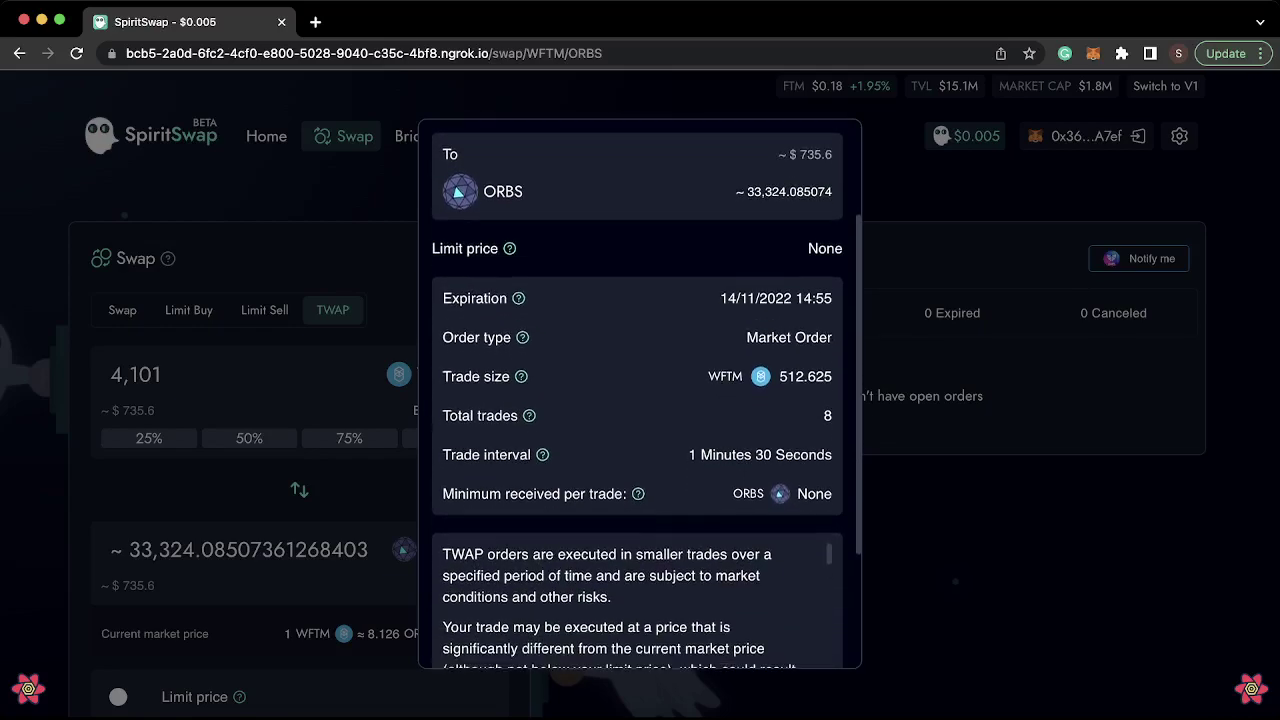
scroll(640, 394, "down", 5)
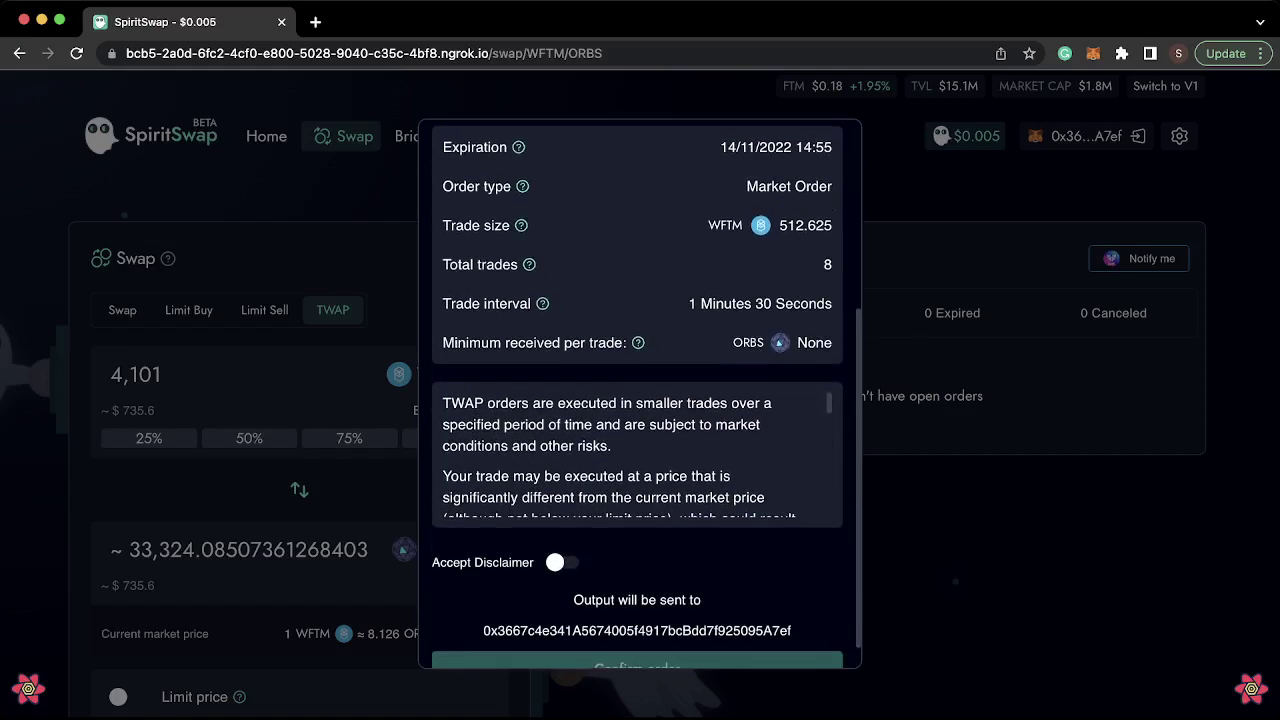
left_click(563, 562)
Step: Read through the TWAP disclaimer text and confirm the order
scroll(637, 455, "down", 7)
scroll(637, 455, "down", 9)
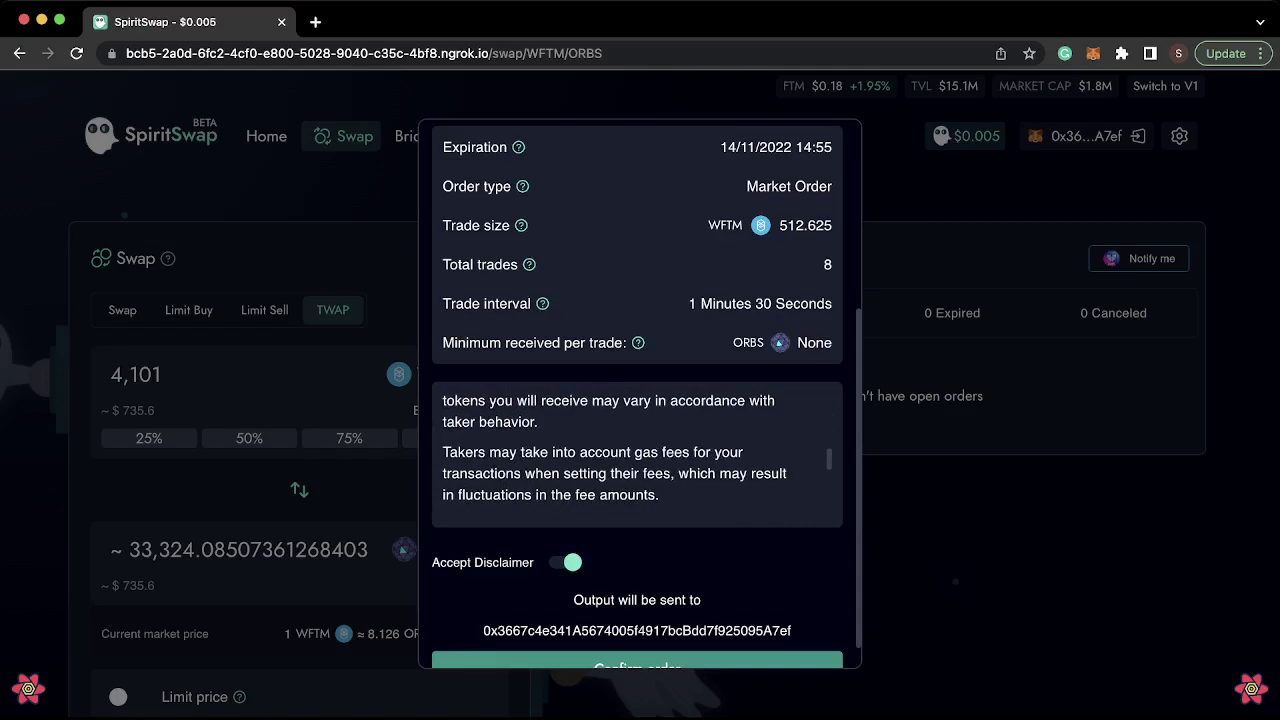
scroll(637, 455, "down", 3)
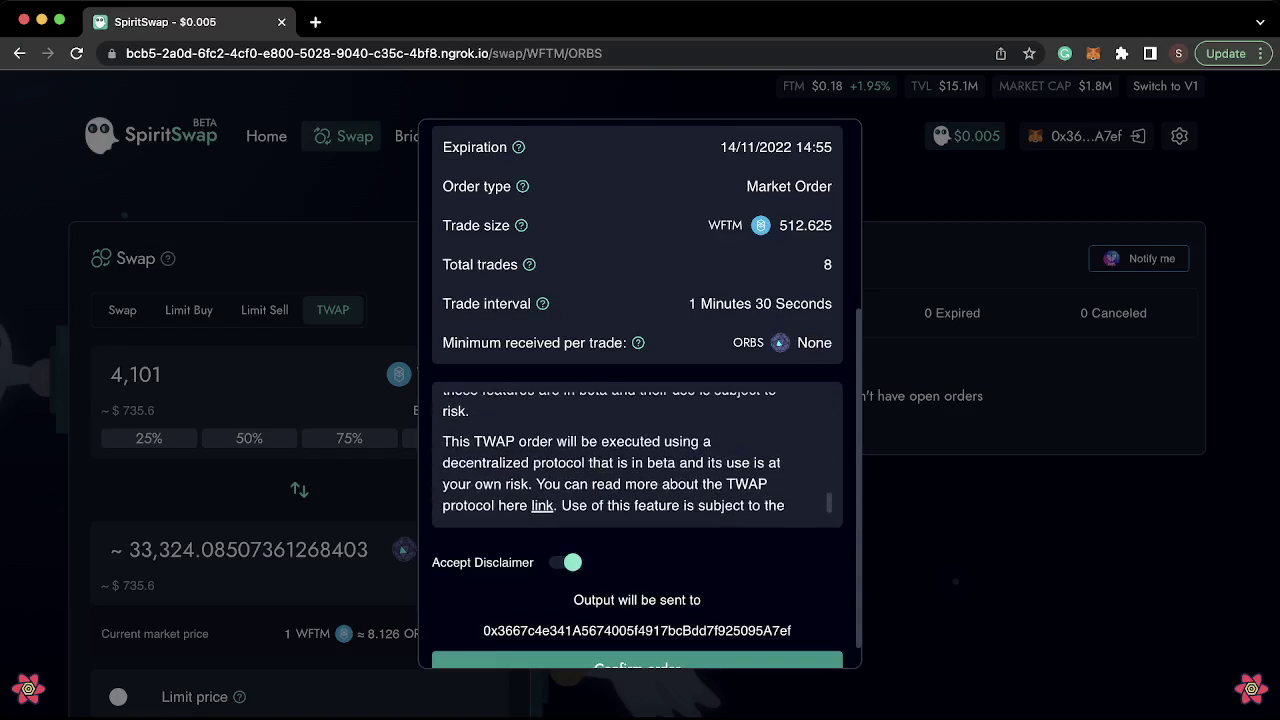
scroll(637, 455, "down", 1)
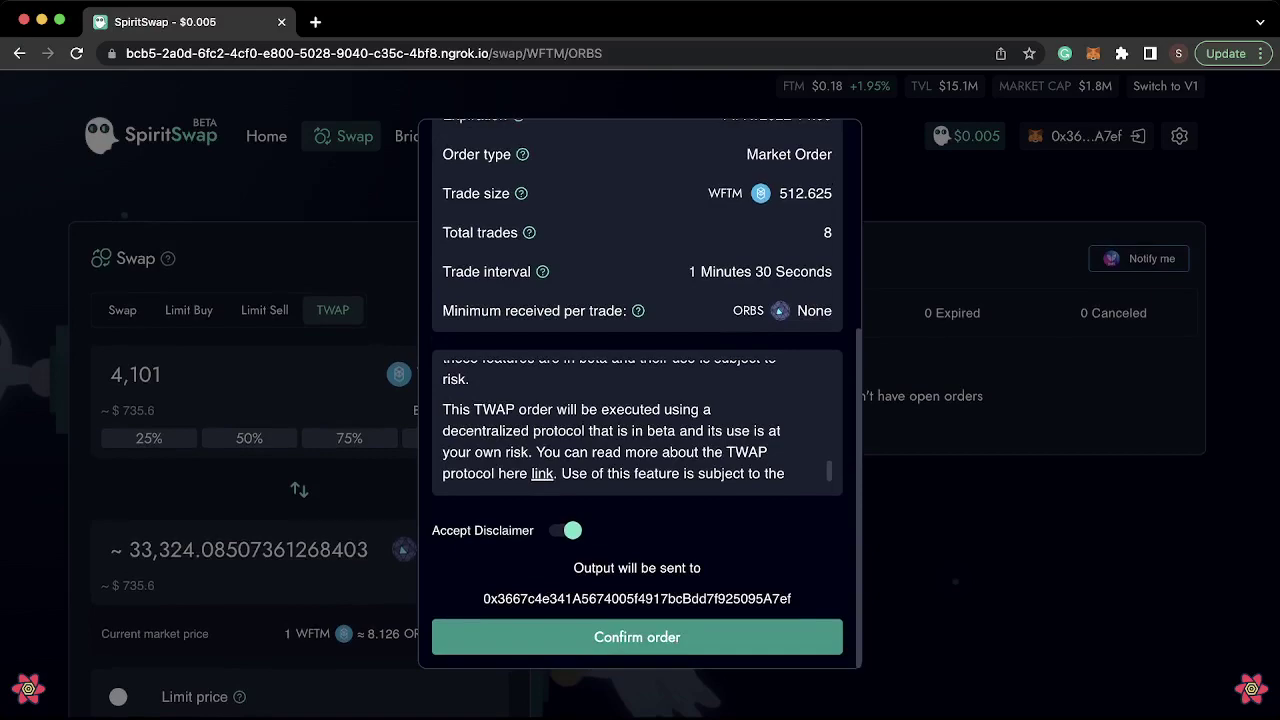
left_click(637, 637)
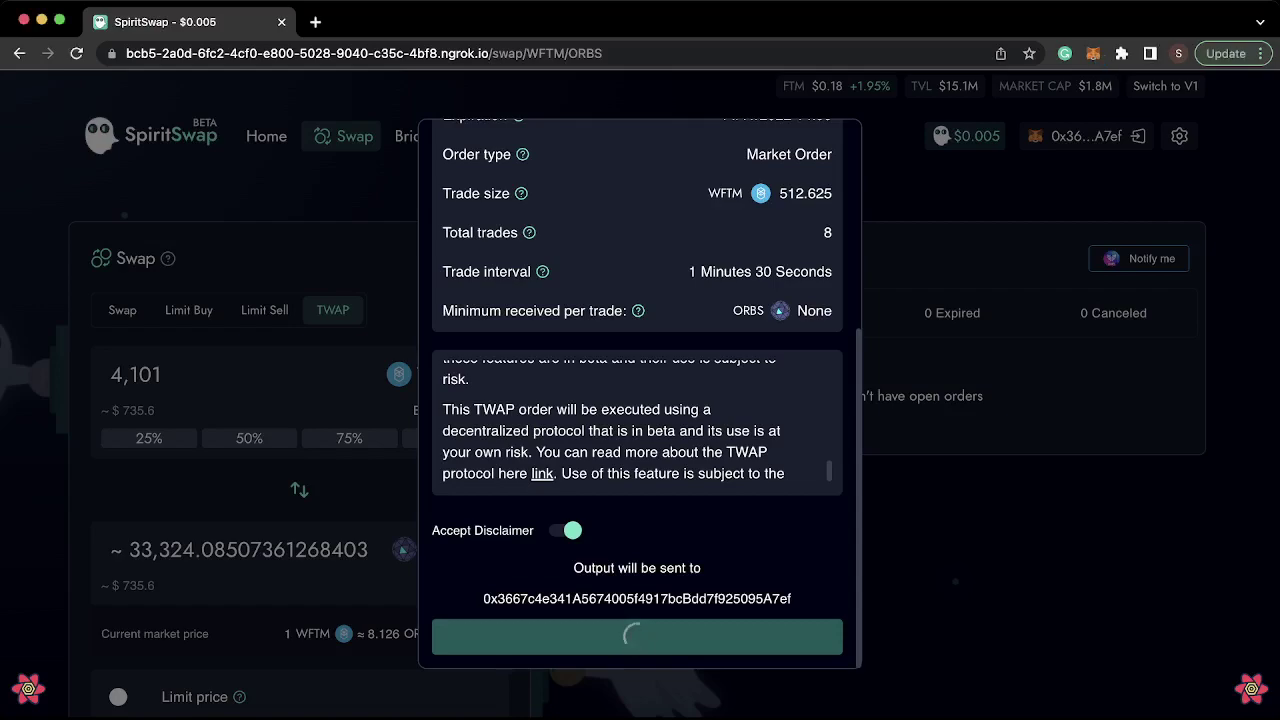
scroll(637, 423, "down", 1)
scroll(637, 423, "up", 1)
scroll(637, 423, "down", 1)
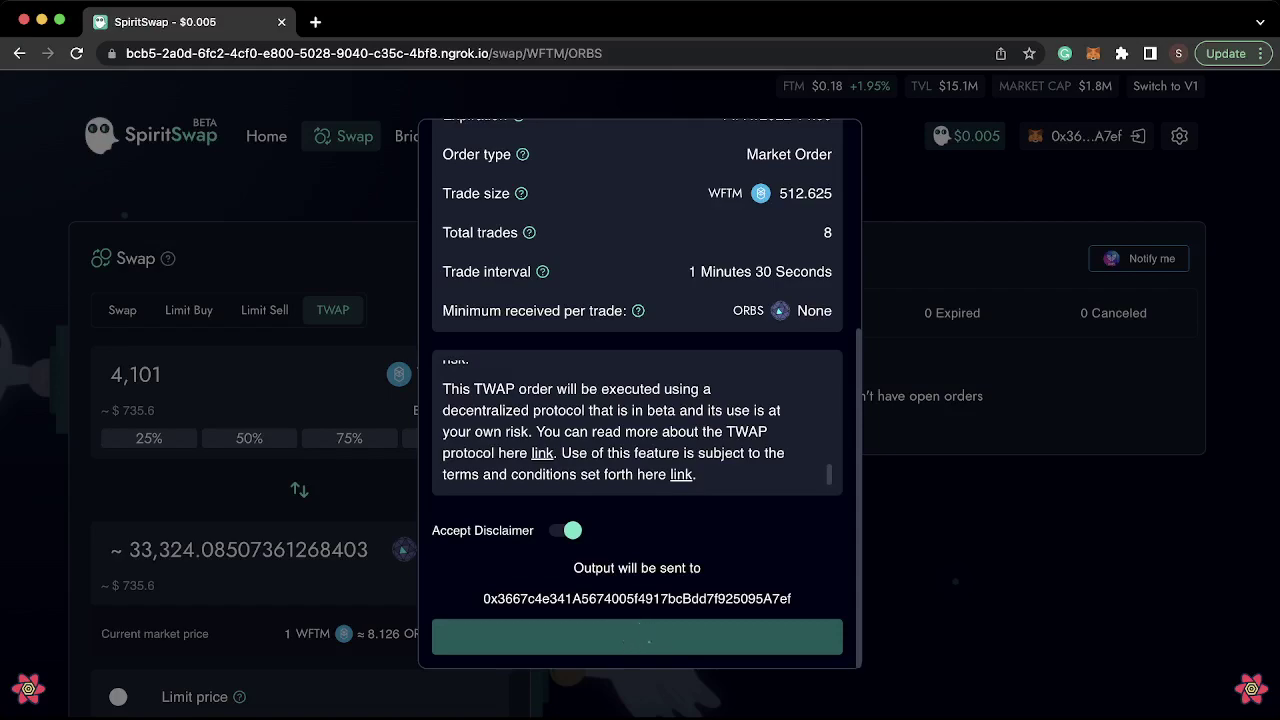
scroll(637, 423, "up", 1)
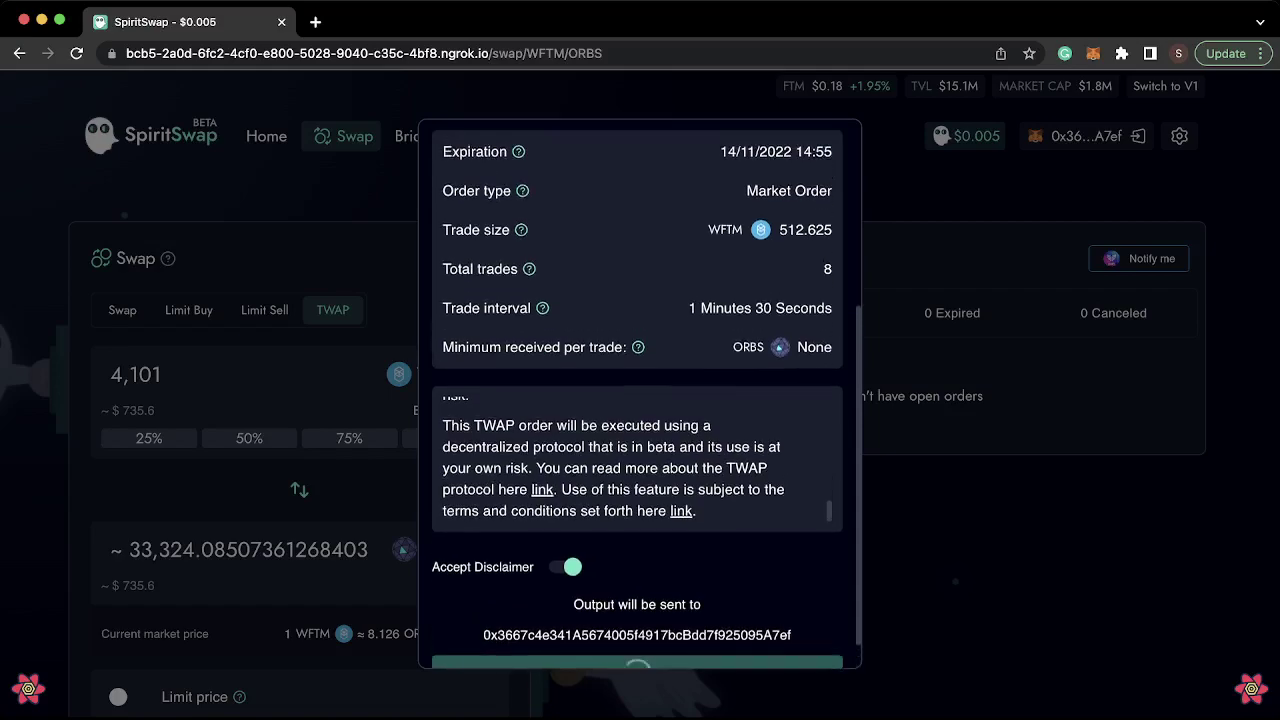
scroll(637, 423, "down", 1)
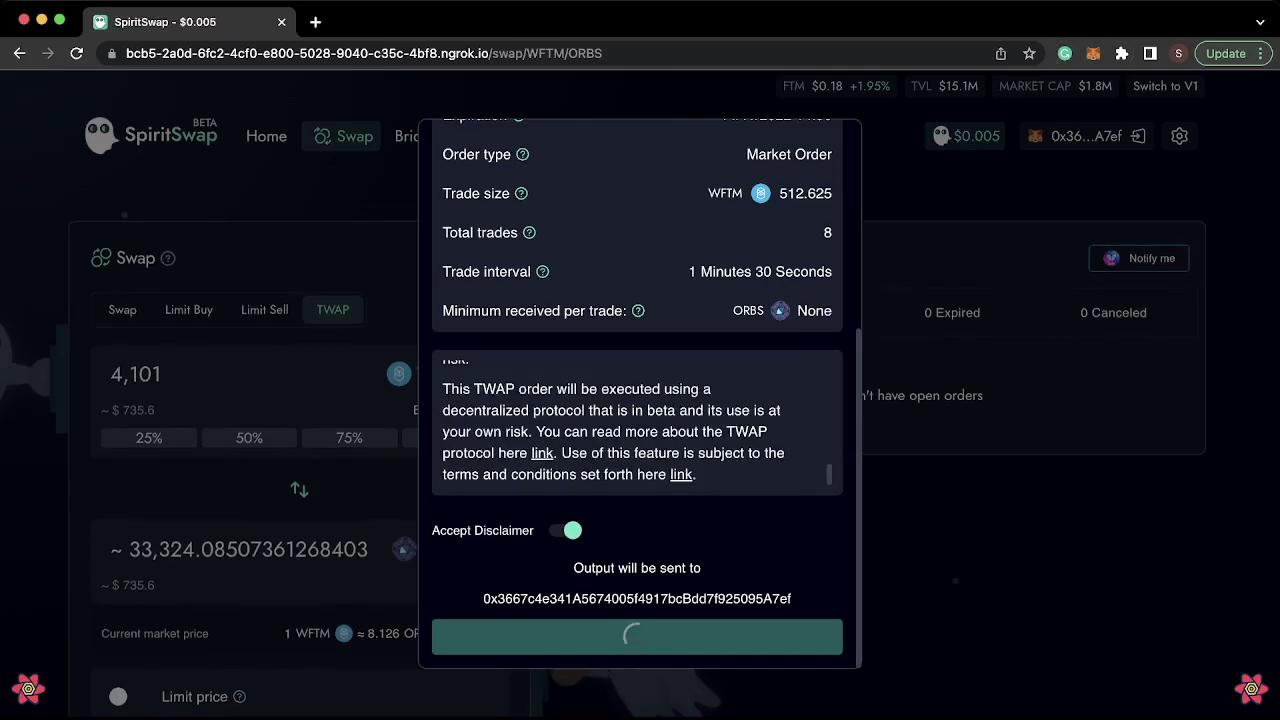
scroll(637, 394, "up", 2)
scroll(637, 394, "up", 2)
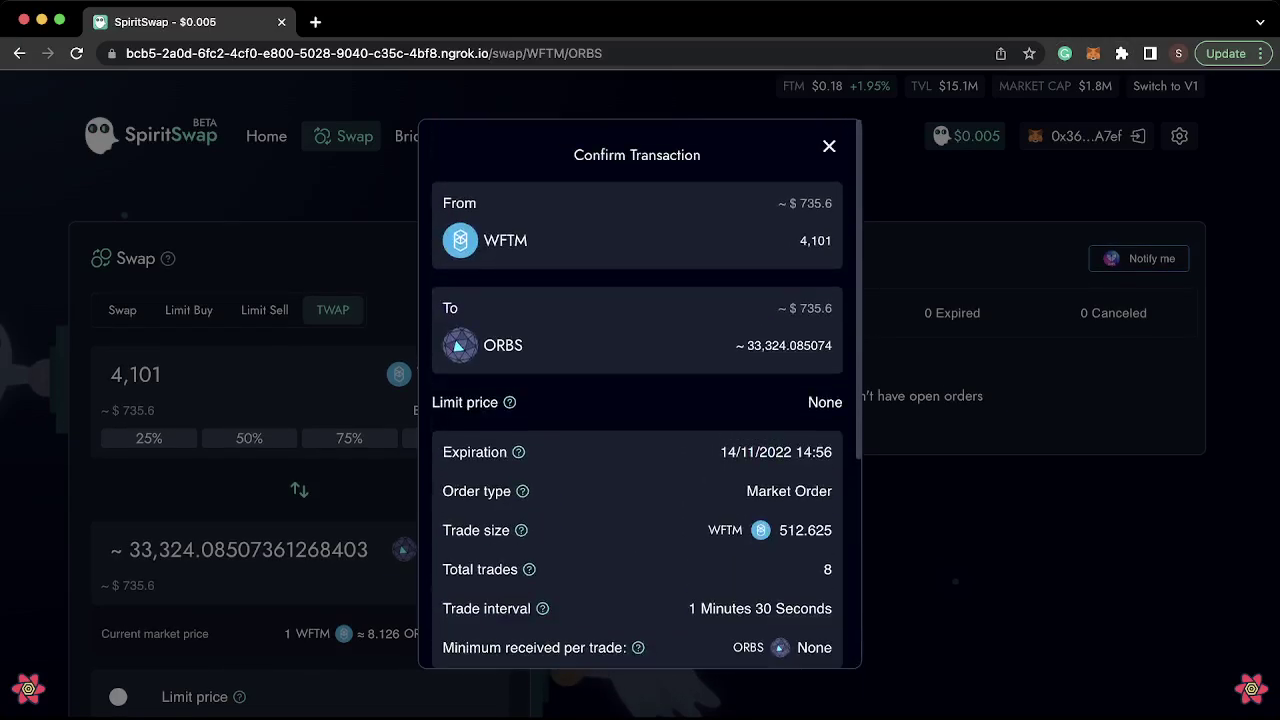
Step: Close the transaction confirmation and reload the swap page to refresh the list of open TWAP orders
key("Escape")
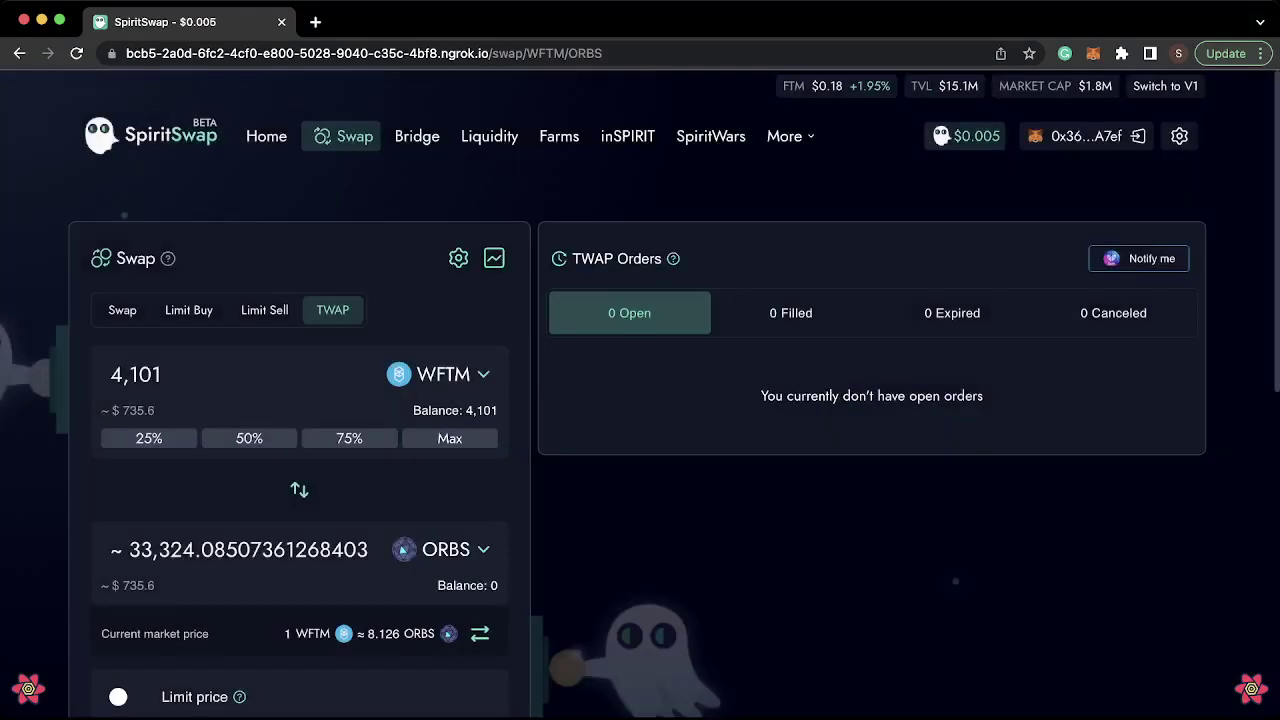
key("super+l")
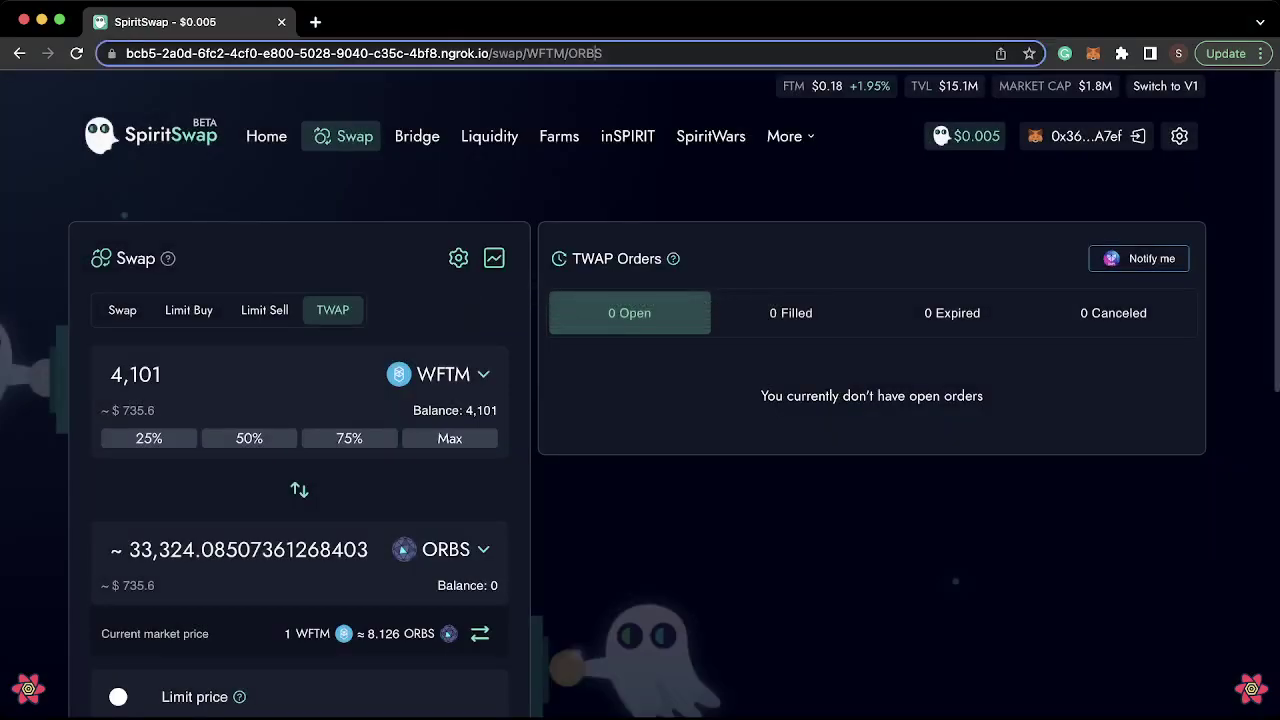
key("Return")
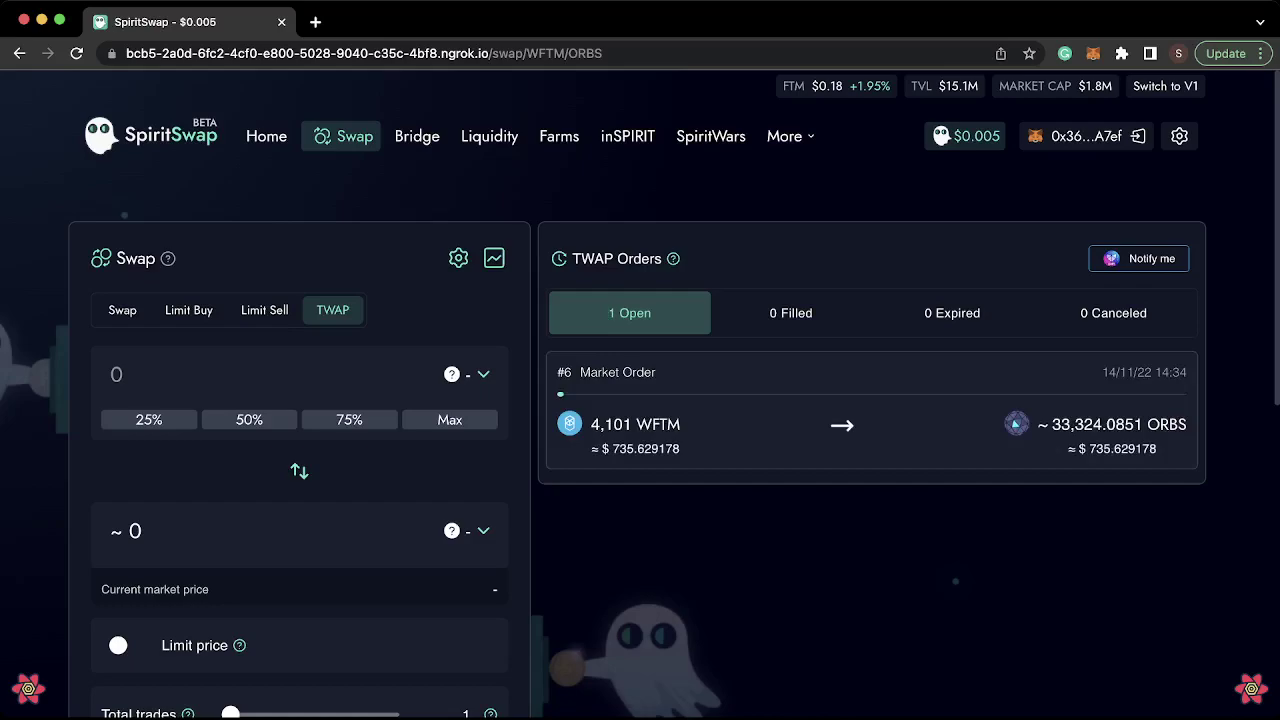
scroll(640, 400, "down", 1)
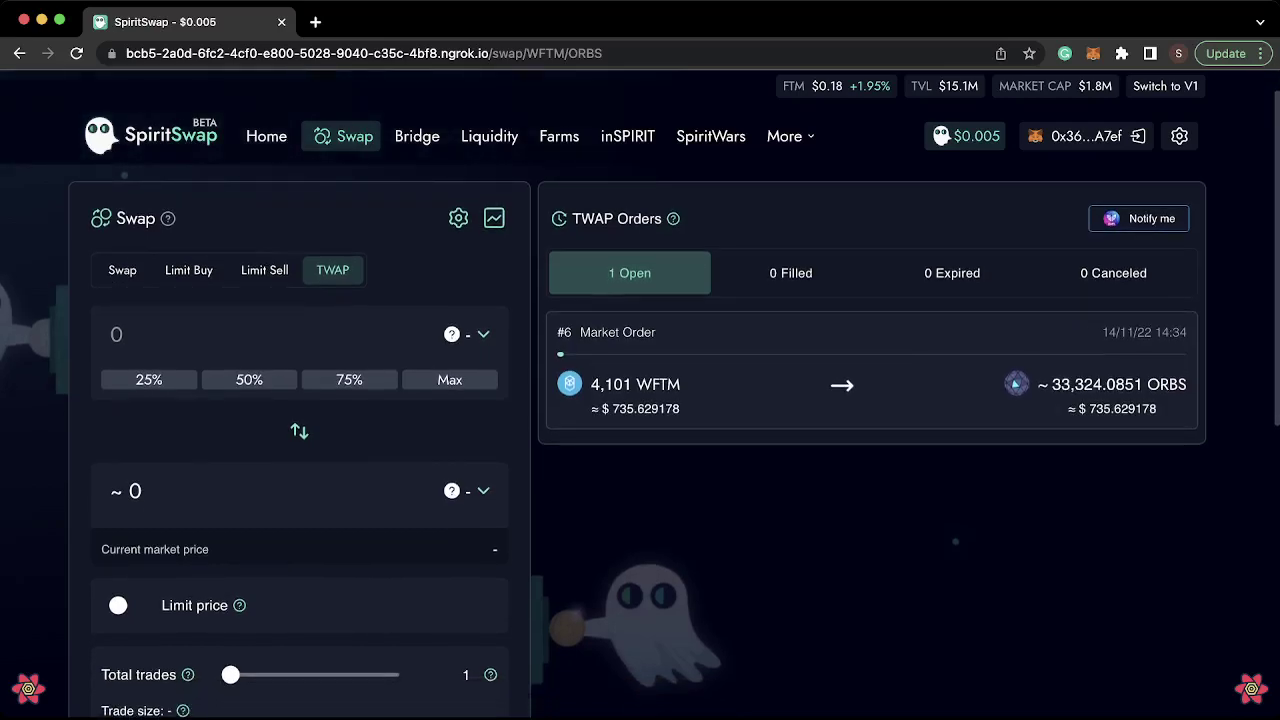